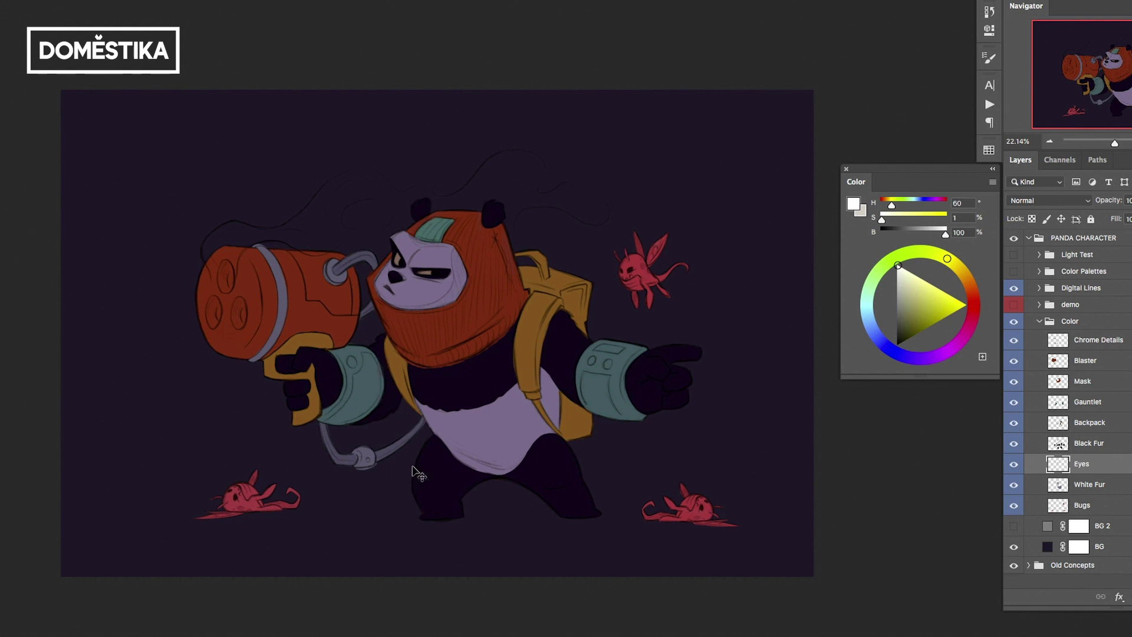
Toggle the visibility of the Chrome Details, Mask, Blaster and Backpack layers to examine which character element each one holds
{"action": "left_click", "coordinate": [1014, 341]}
{"action": "left_click", "coordinate": [1014, 341]}
{"action": "left_click", "coordinate": [1015, 383]}
{"action": "left_click", "coordinate": [1015, 383]}
{"action": "left_click", "coordinate": [1018, 361]}
{"action": "left_click", "coordinate": [1018, 361]}
{"action": "left_click", "coordinate": [1014, 424]}
{"action": "left_click", "coordinate": [1015, 423]}
{"action": "left_click", "coordinate": [1014, 424]}
{"action": "left_click", "coordinate": [1015, 424]}
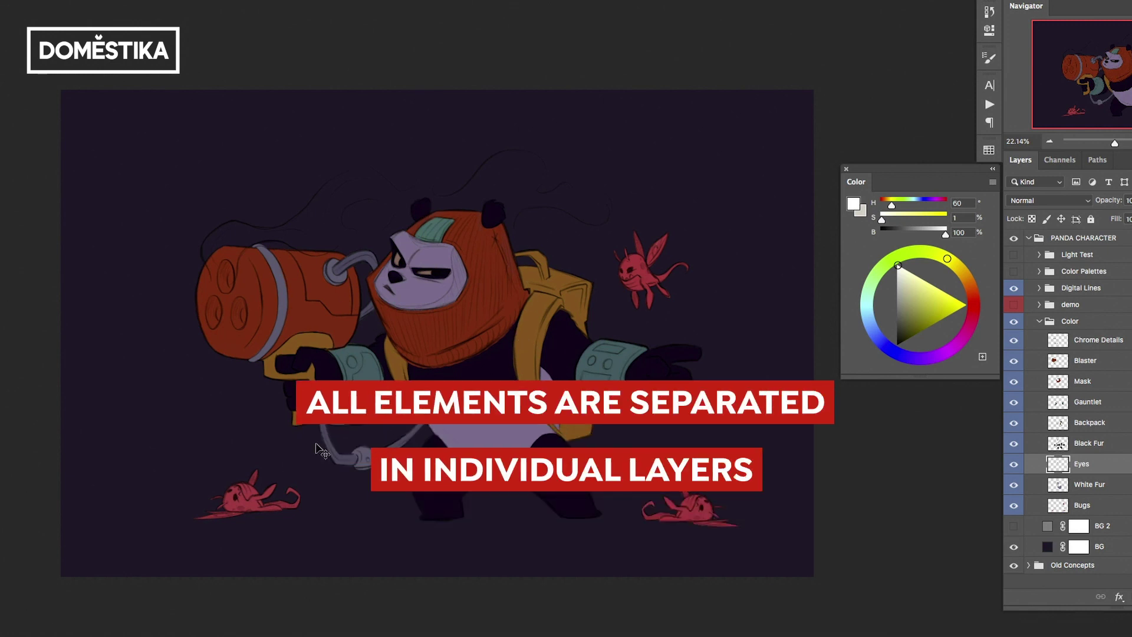
Collapse the Color group and view the Color Palettes group's reference images, hiding them again after examining them
{"action": "left_click", "coordinate": [1041, 320]}
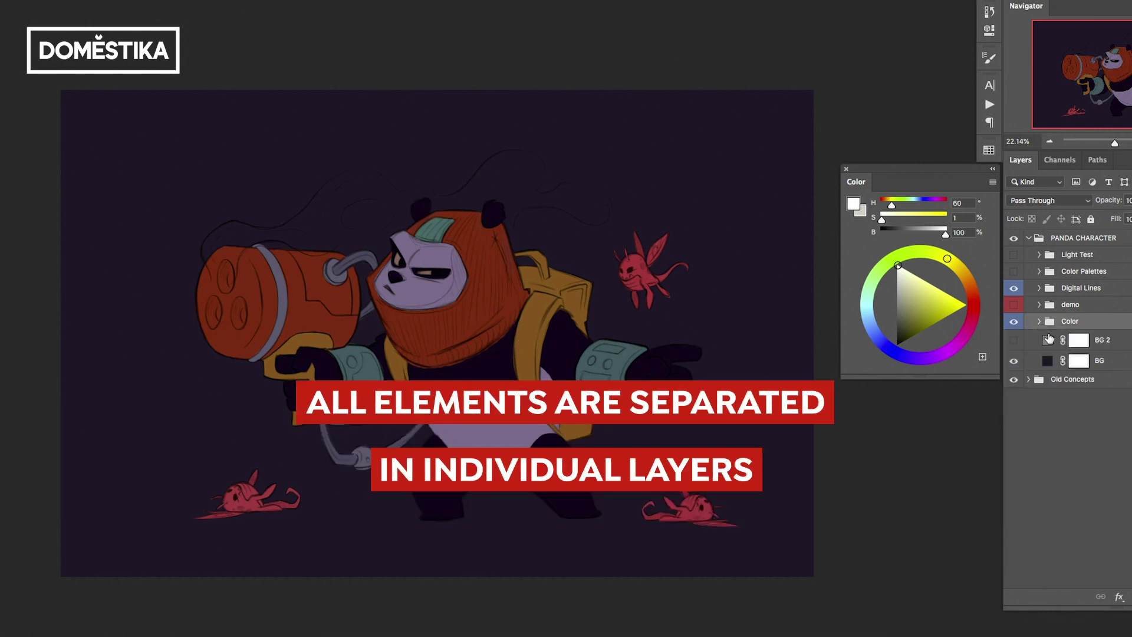
{"action": "left_click", "coordinate": [1013, 272]}
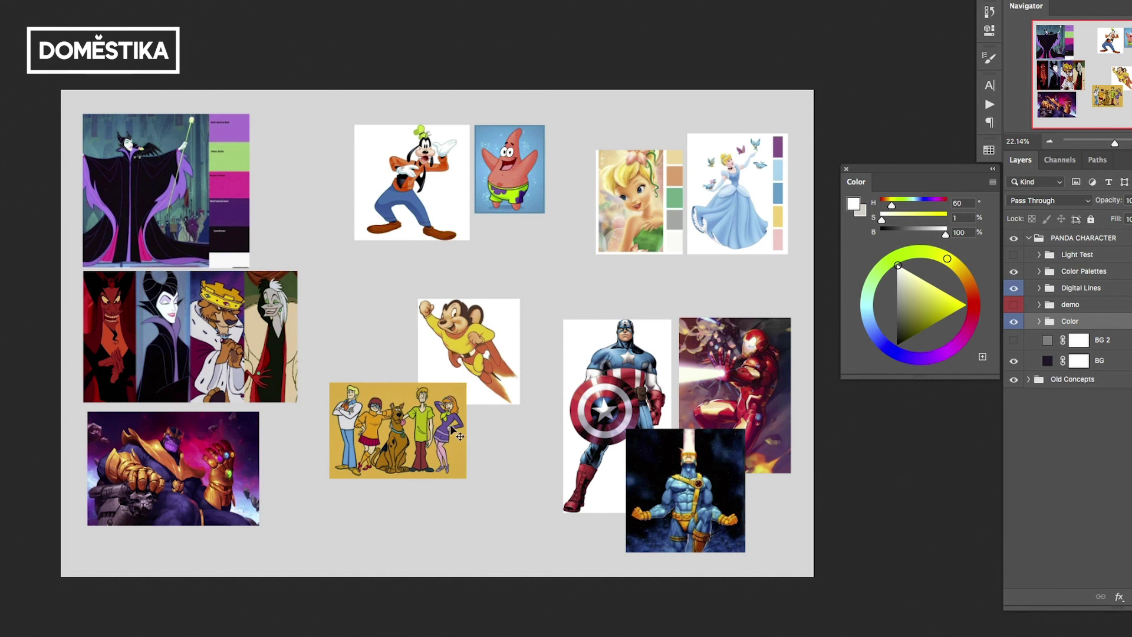
{"action": "left_click", "coordinate": [1014, 273]}
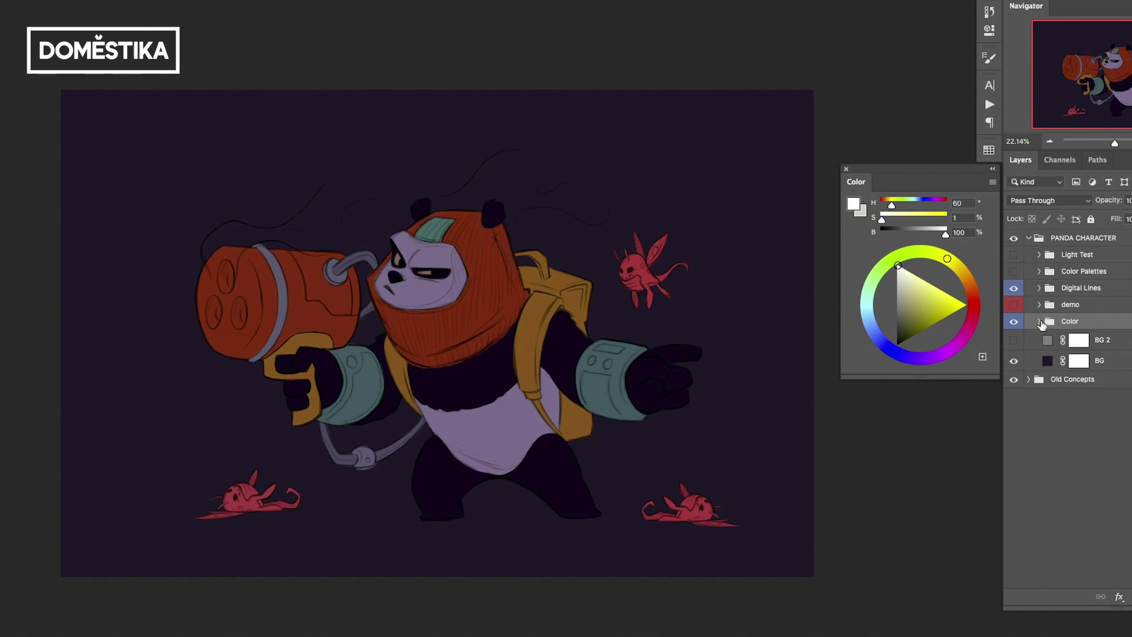
Examine the Color group's layer list, and toggle the whole group's visibility to check what it contributes
{"action": "left_click", "coordinate": [1041, 322]}
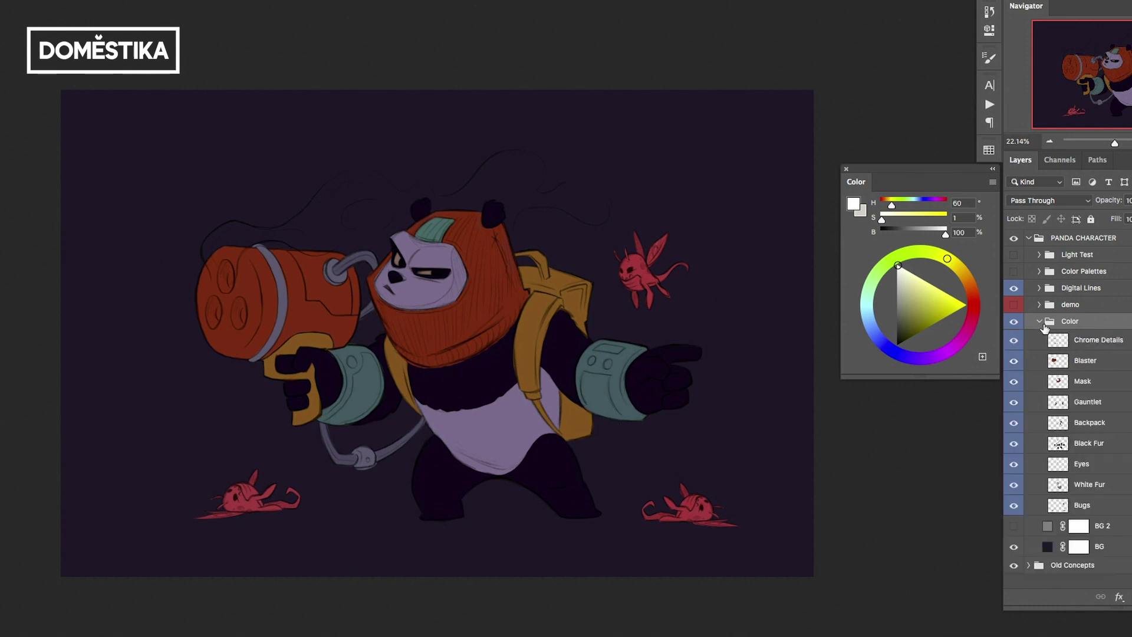
{"action": "left_click", "coordinate": [1040, 322]}
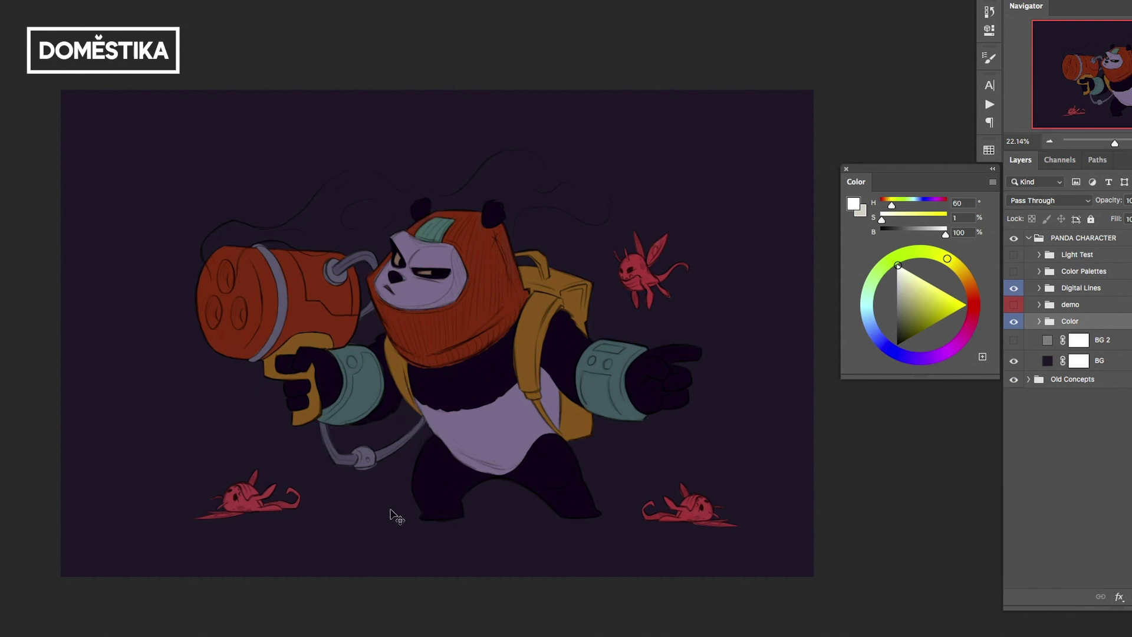
{"action": "left_click", "coordinate": [1017, 322]}
{"action": "left_click", "coordinate": [1021, 323]}
Place the Silhouette copy layer below Bugs in the Color group and hide all the color layers above it
{"action": "left_click", "coordinate": [1040, 321]}
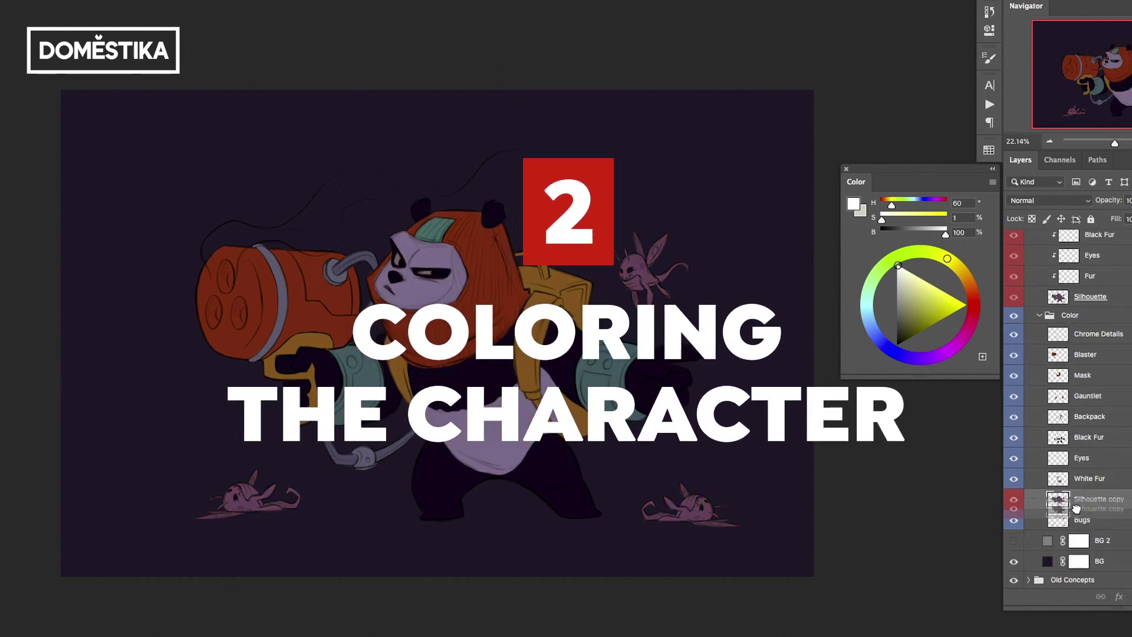
{"action": "left_click_drag", "start_coordinate": [1077, 508], "coordinate": [1076, 526]}
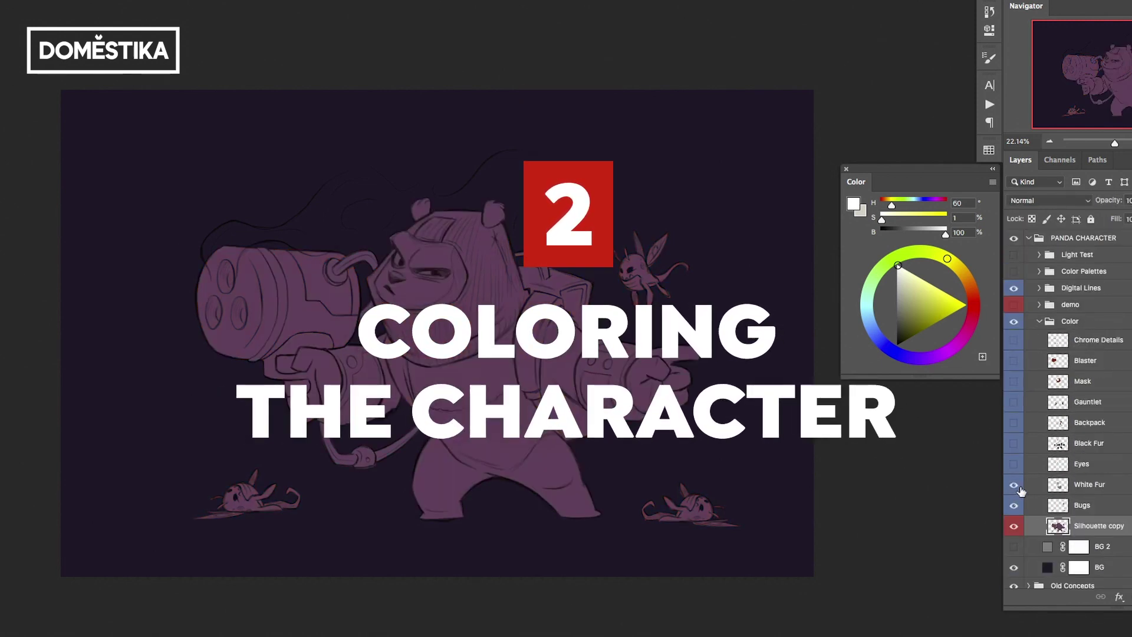
{"action": "left_click_drag", "start_coordinate": [1015, 485], "coordinate": [1015, 505]}
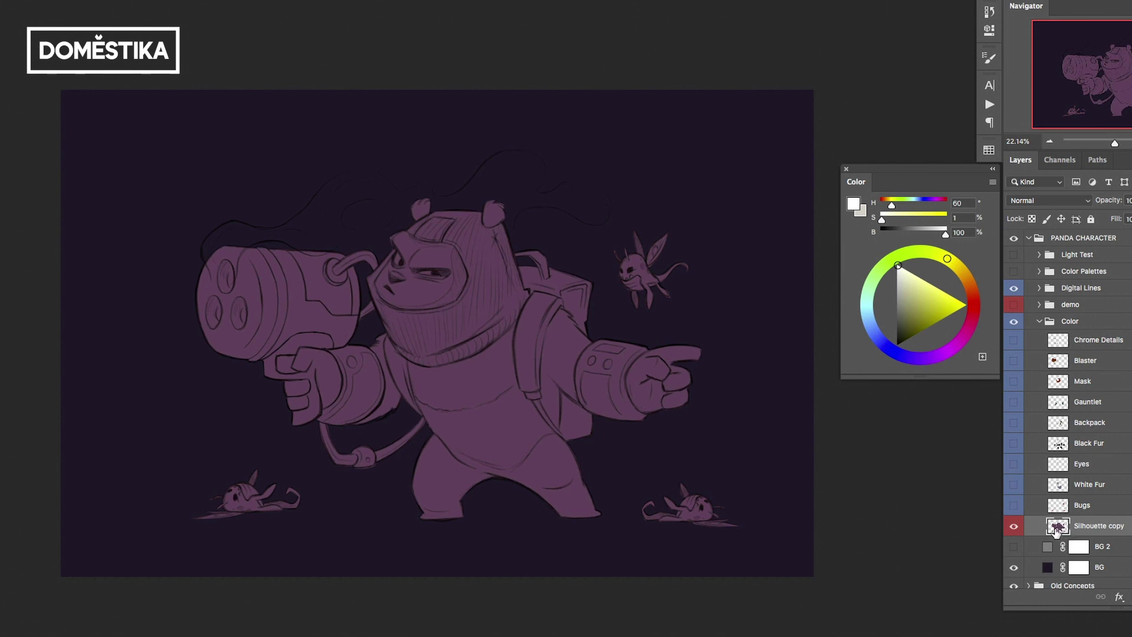
Load the contents of the Silhouette copy layer as a selection, and deselect it
{"action": "left_click", "coordinate": [1058, 527], "text": "super"}
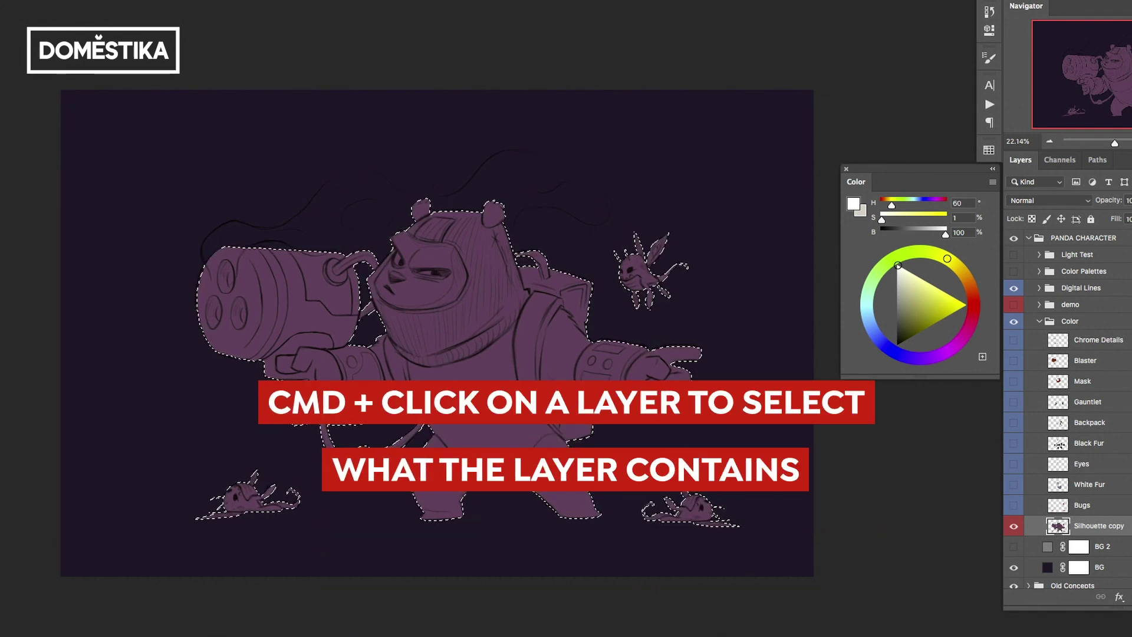
{"action": "key", "text": "super+d"}
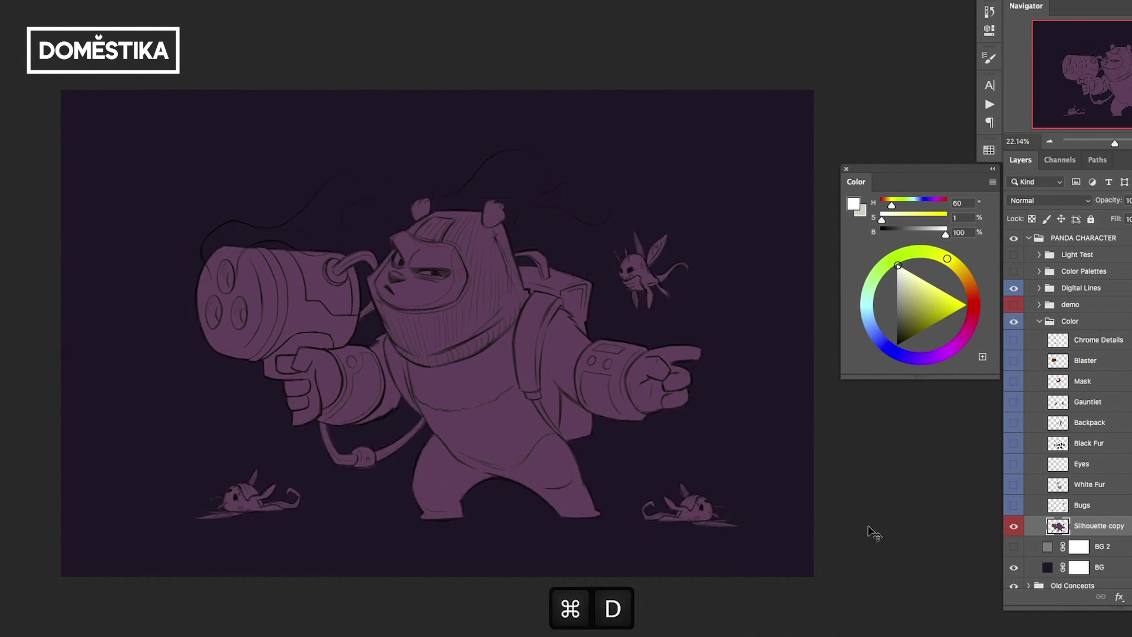
Collapse and hide the Color group, and show the demo group with its layers expanded
{"action": "left_click", "coordinate": [1039, 321]}
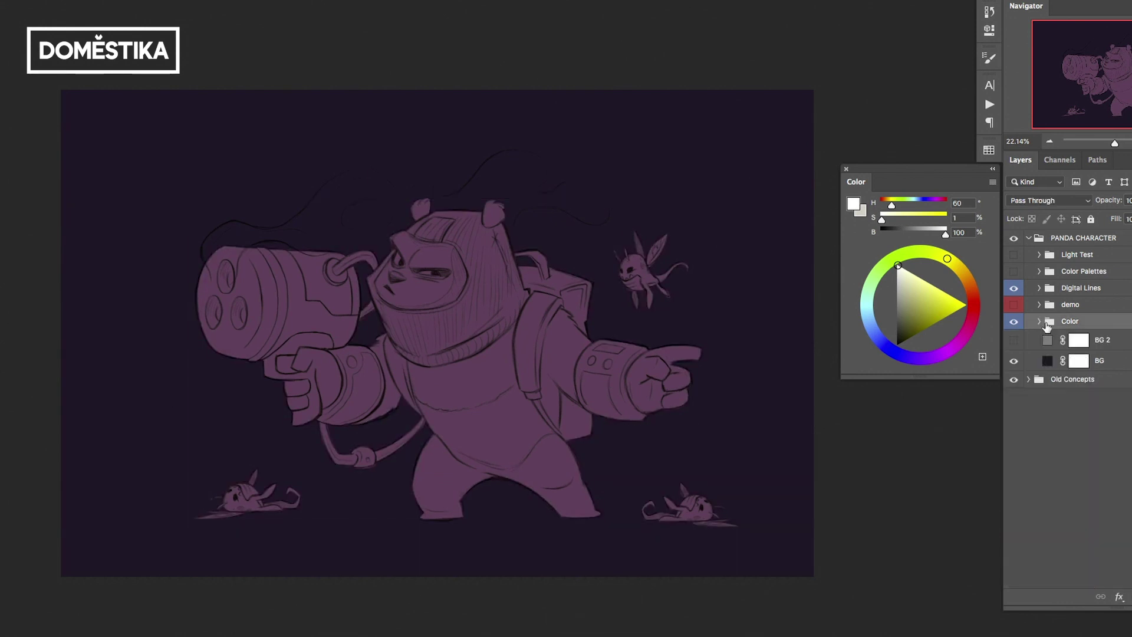
{"action": "left_click", "coordinate": [1015, 322]}
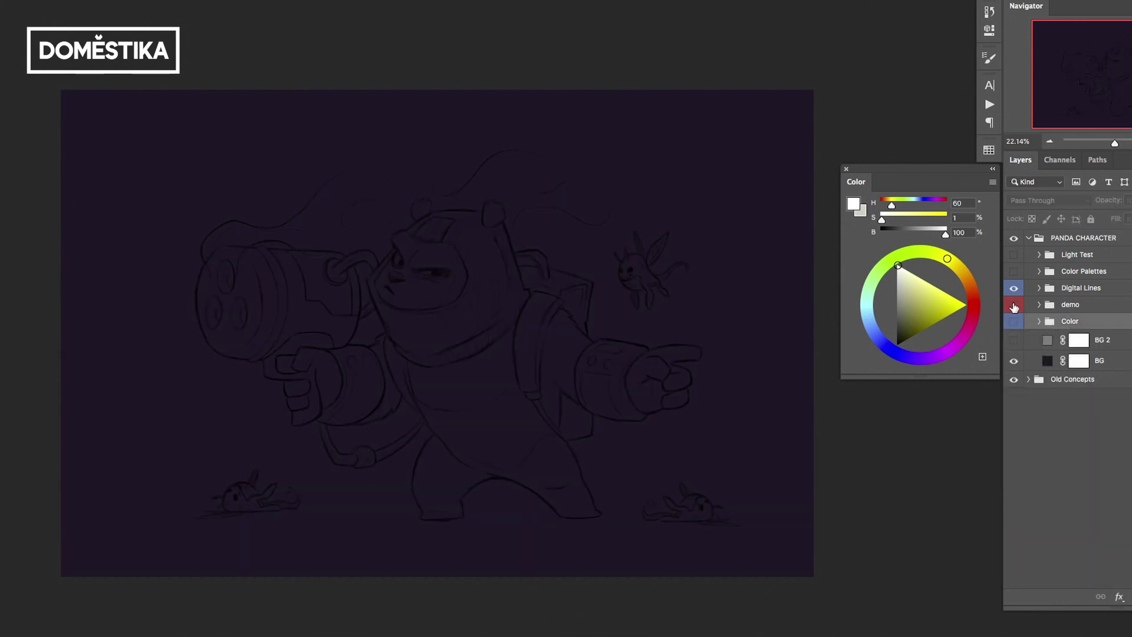
{"action": "left_click", "coordinate": [1014, 306]}
{"action": "left_click", "coordinate": [1067, 307]}
{"action": "left_click", "coordinate": [1039, 304]}
Load the demo group's Silhouette layer contents as a selection, and clear the selection
{"action": "left_click", "coordinate": [1090, 426]}
{"action": "left_click", "coordinate": [1058, 427], "text": "super"}
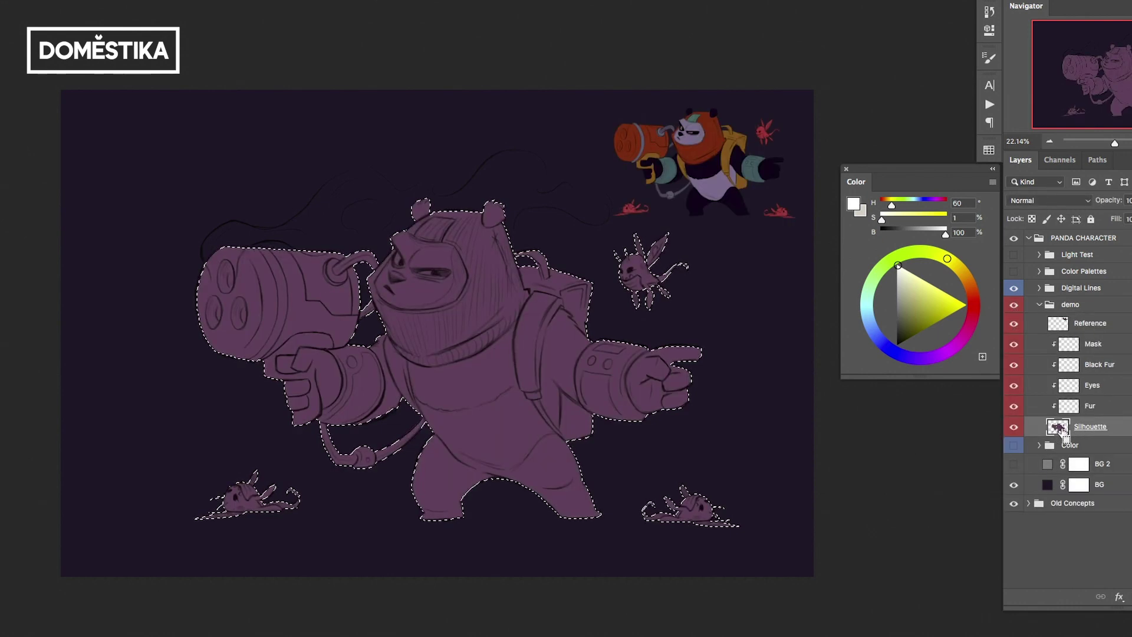
{"action": "key", "text": "super+d"}
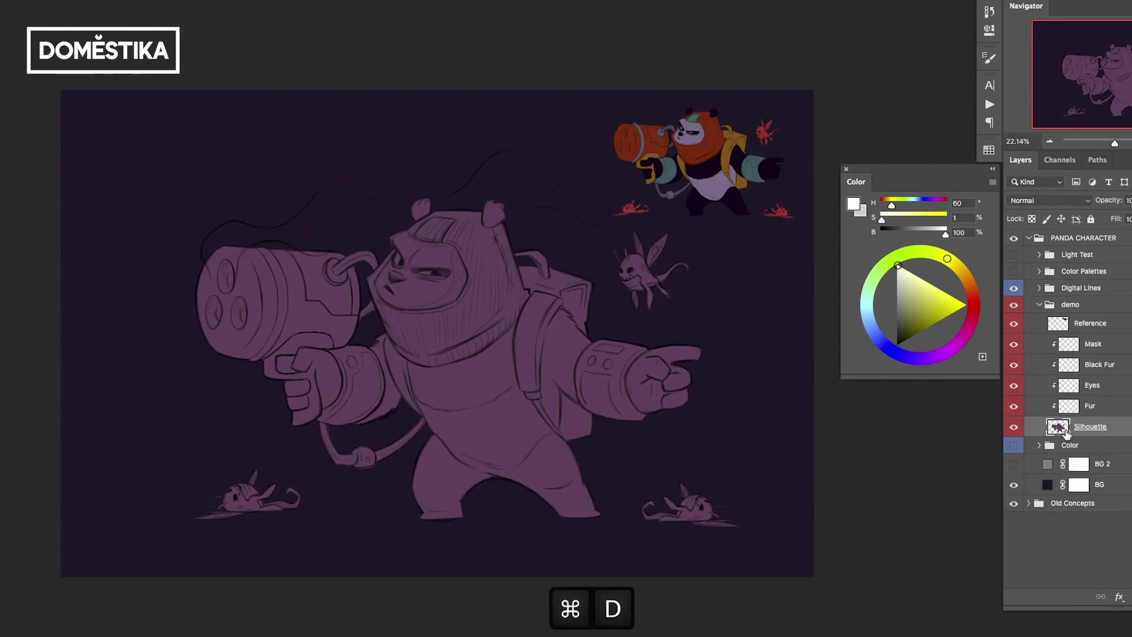
Release the clipping masks above Silhouette and clip the Fur, Eyes, Black Fur and Mask layers to it again, leaving Reference unclipped
{"action": "left_click", "coordinate": [1091, 408], "text": "alt"}
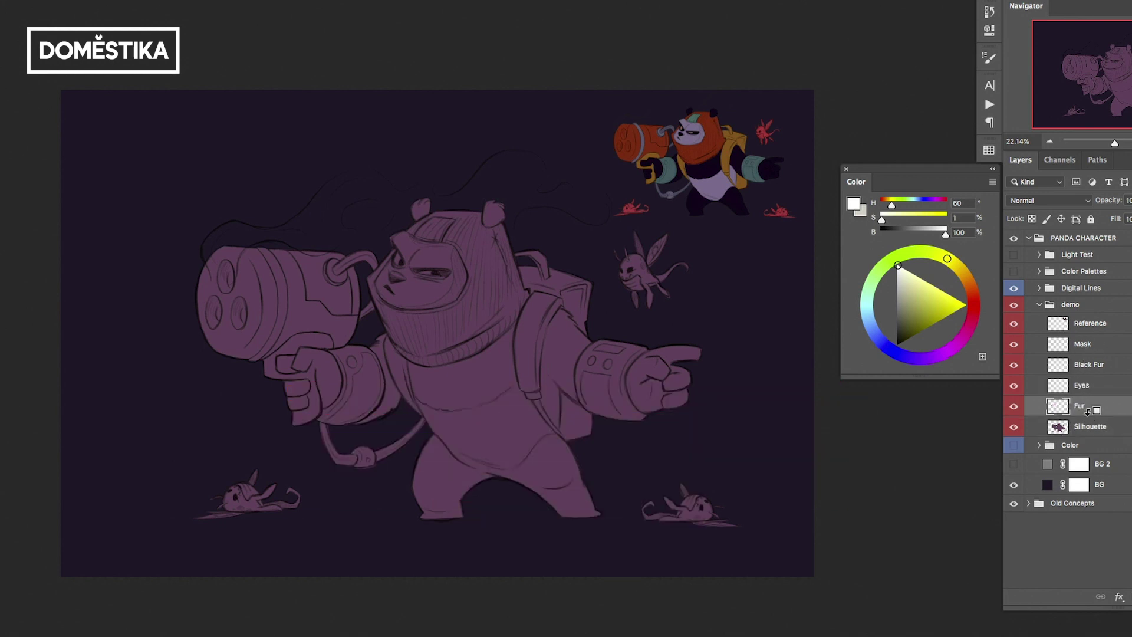
{"action": "left_click", "coordinate": [1088, 413], "text": "alt"}
{"action": "left_click", "coordinate": [1091, 394], "text": "alt"}
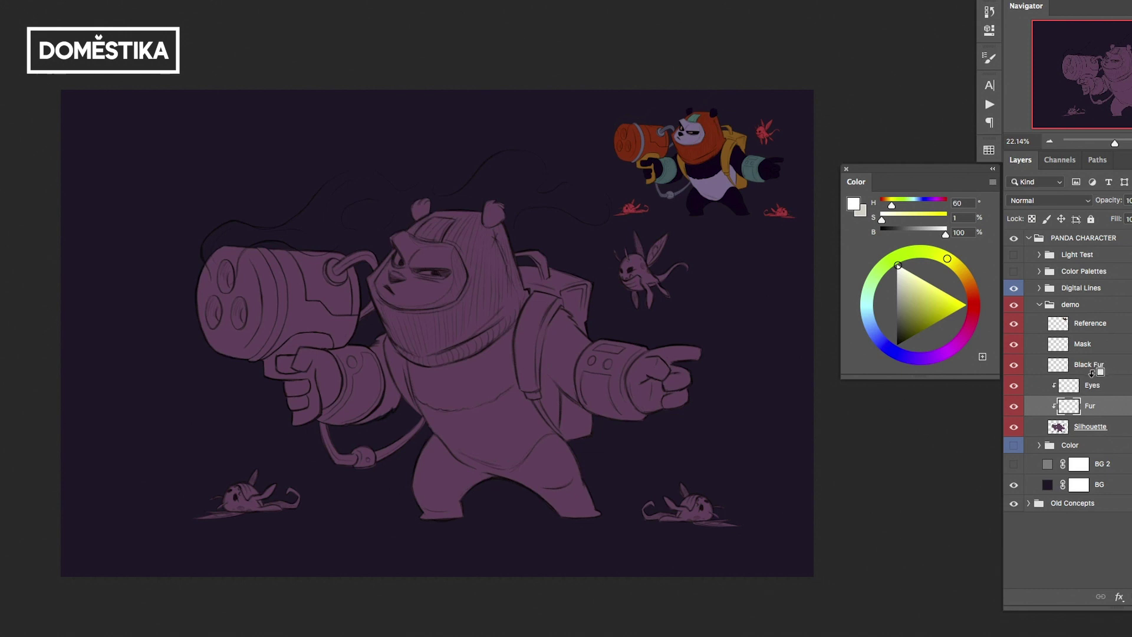
{"action": "left_click", "coordinate": [1092, 375], "text": "alt"}
{"action": "left_click", "coordinate": [1091, 353], "text": "alt"}
{"action": "left_click", "coordinate": [1091, 333], "text": "alt"}
{"action": "left_click", "coordinate": [1091, 333], "text": "alt"}
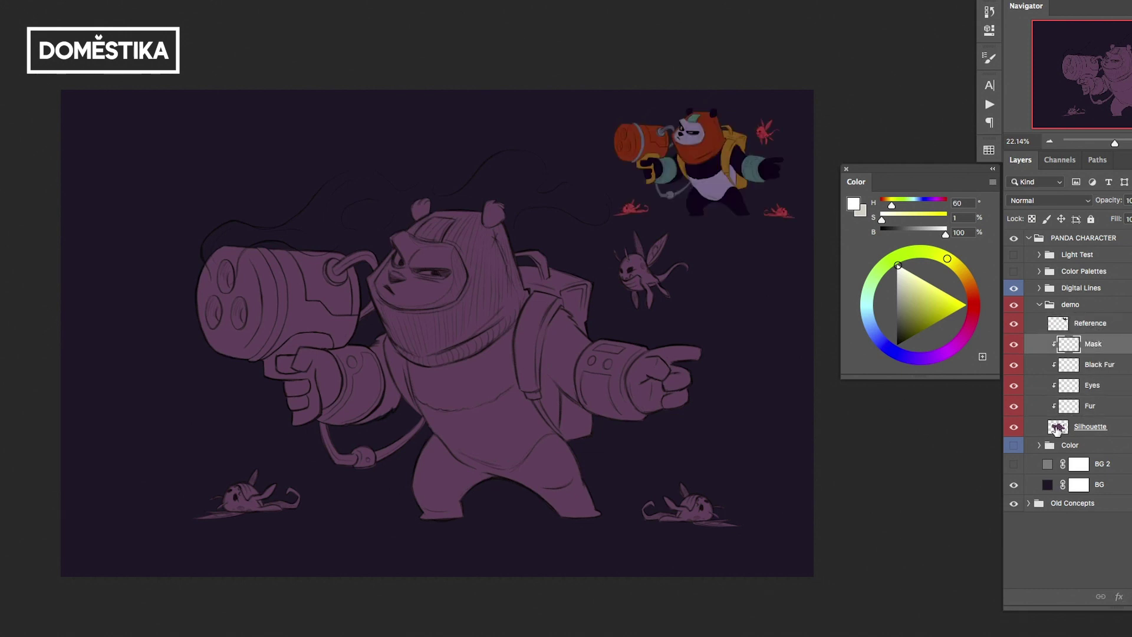
Make the Fur layer active and choose the Hard Round Pressure Size brush
{"action": "left_click", "coordinate": [1058, 430]}
{"action": "left_click", "coordinate": [1091, 407]}
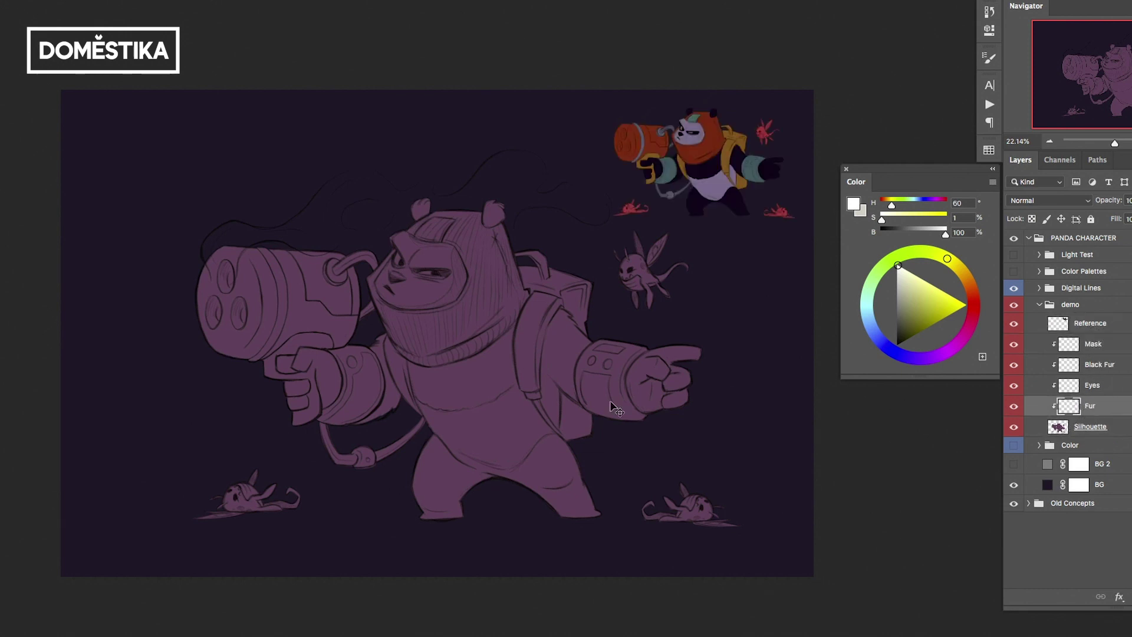
{"action": "right_click", "coordinate": [101, 162]}
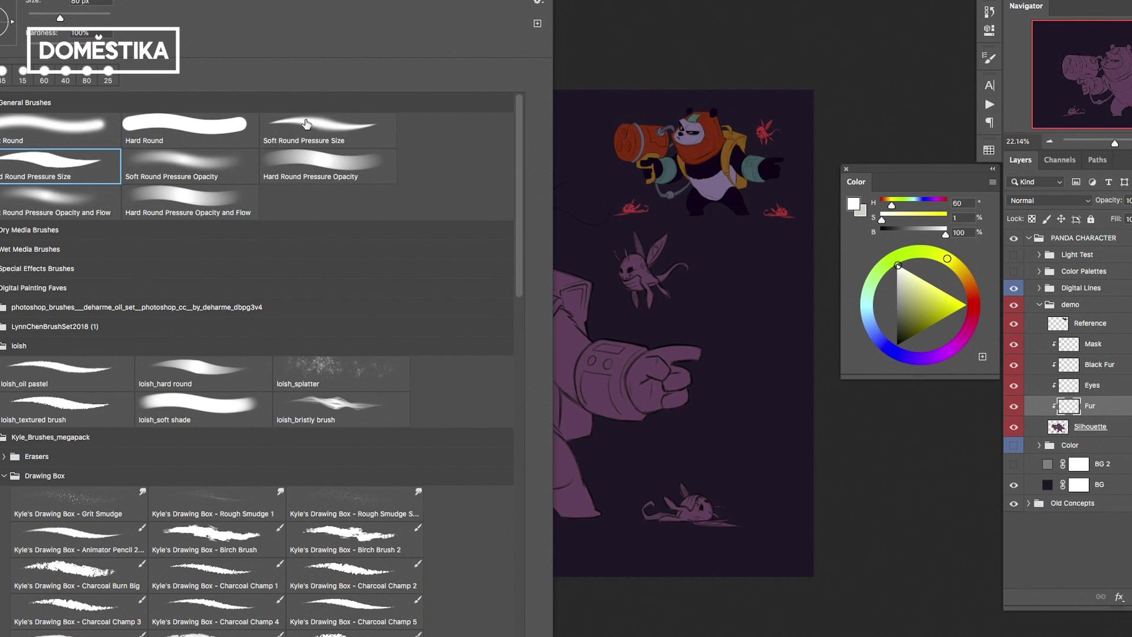
{"action": "double_click", "coordinate": [106, 158]}
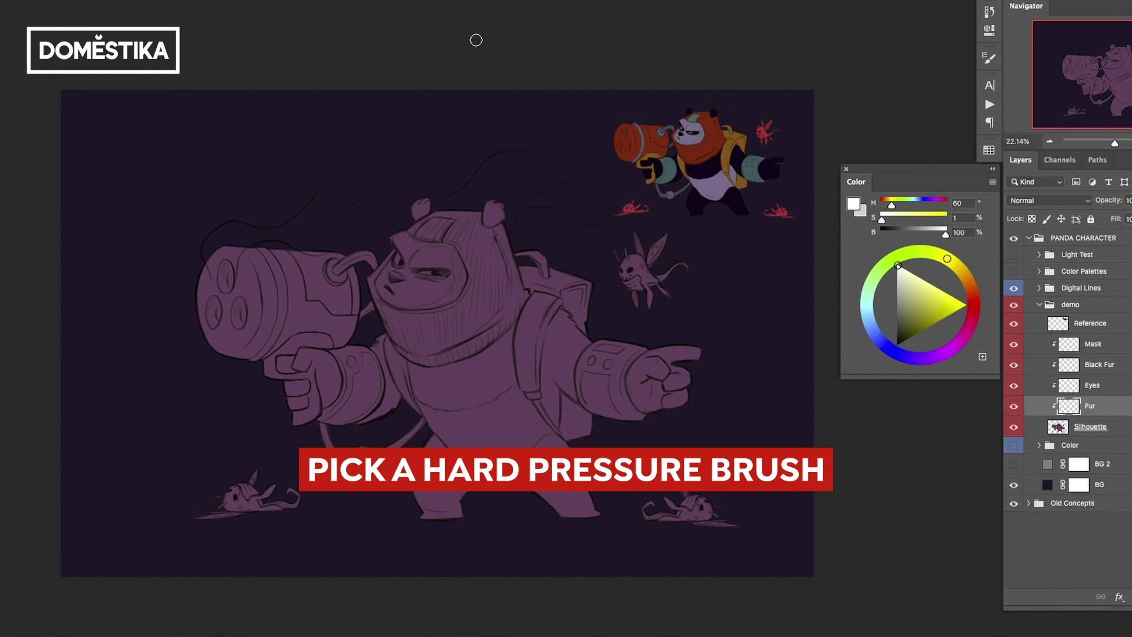
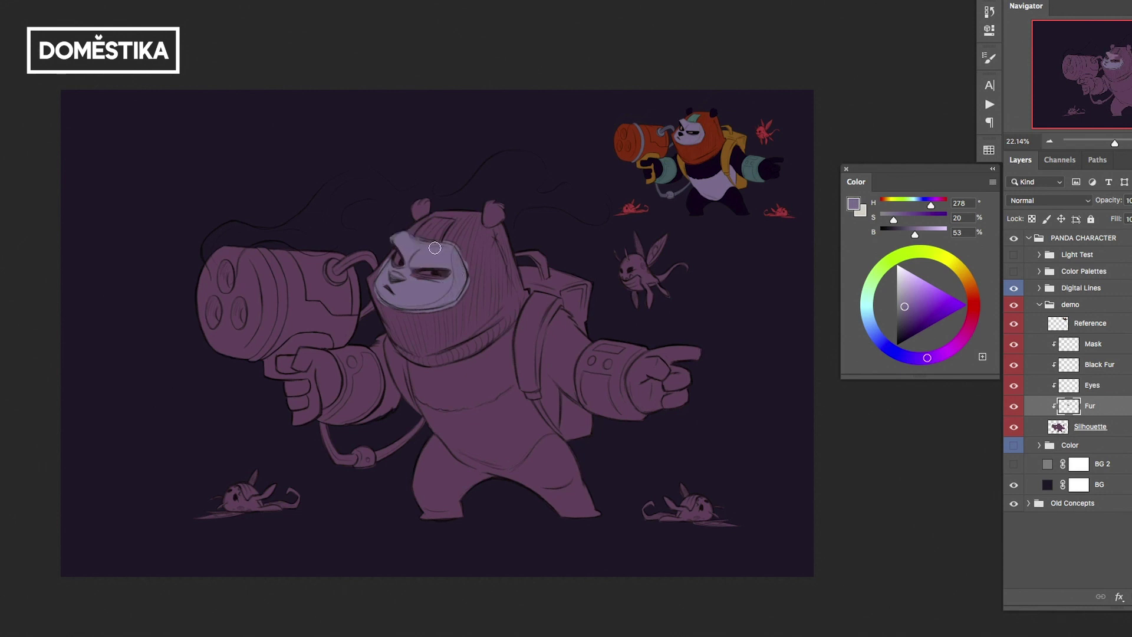
Paint the panda's eyes on the Eyes layer with the eye color sampled from the reference image
{"action": "left_click", "coordinate": [1092, 387]}
{"action": "left_click", "coordinate": [682, 127], "text": "alt"}
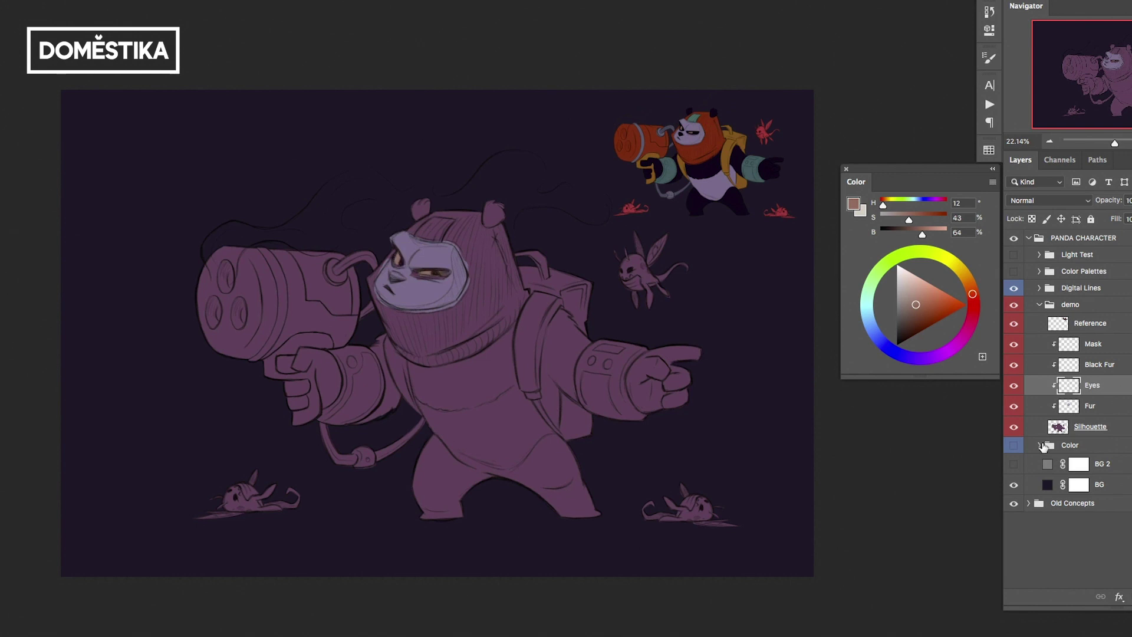
{"action": "left_click", "coordinate": [1097, 369]}
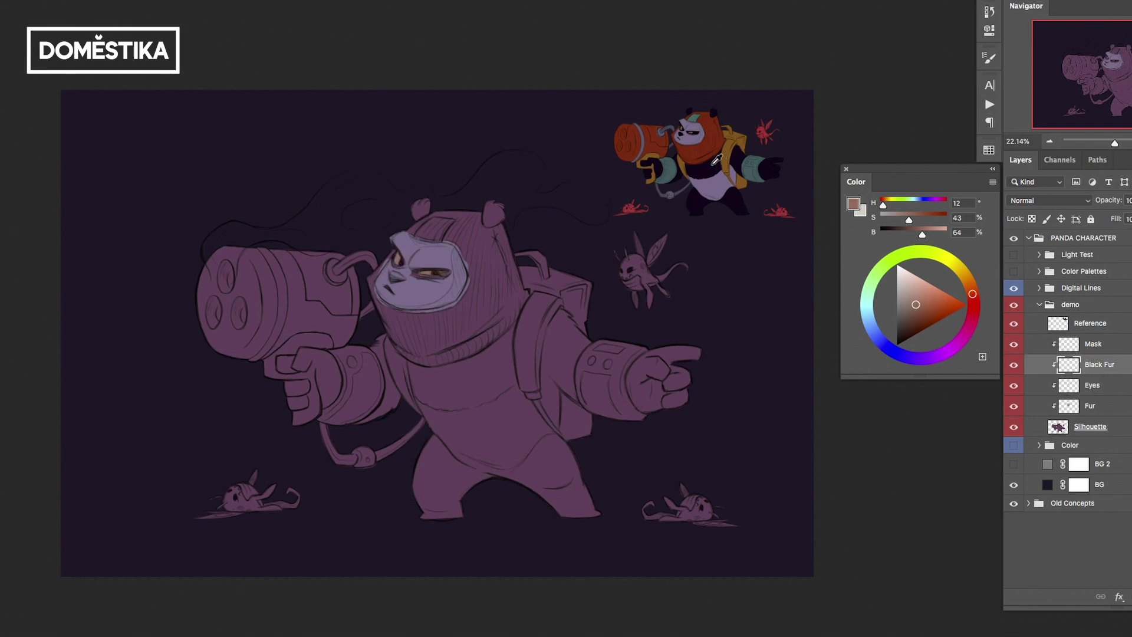
{"action": "left_click", "coordinate": [711, 164], "text": "alt"}
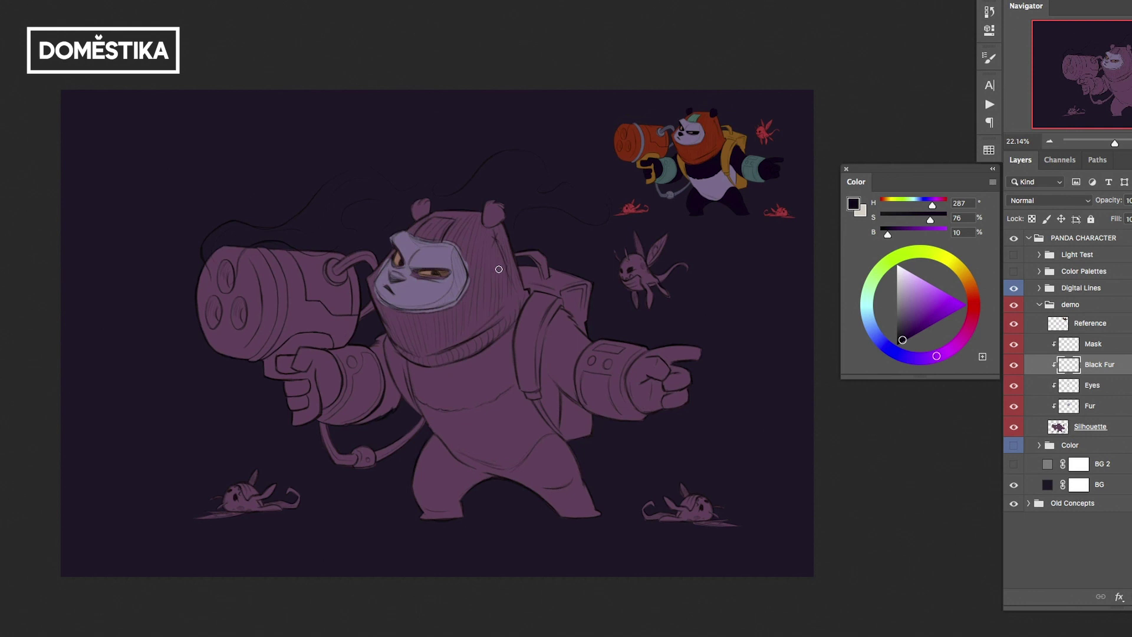
{"action": "key", "text": "alt+super+z"}
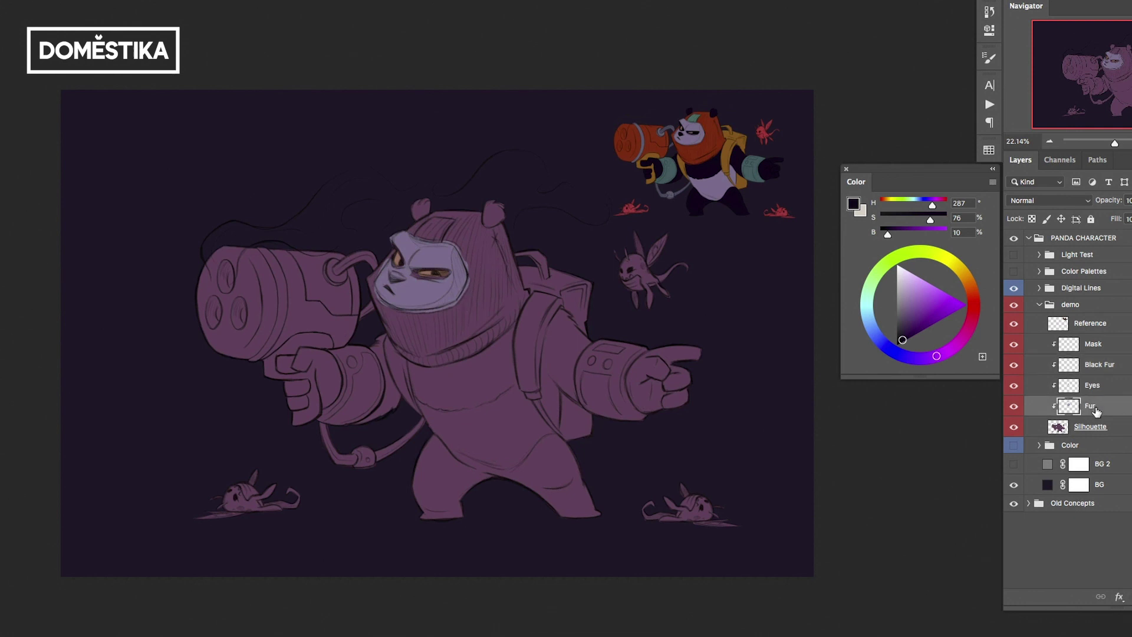
Sample the face's light purple for the Fur layer, and paint the dark eye patches on Black Fur with near-black from the reference
{"action": "left_click", "coordinate": [408, 287], "text": "alt"}
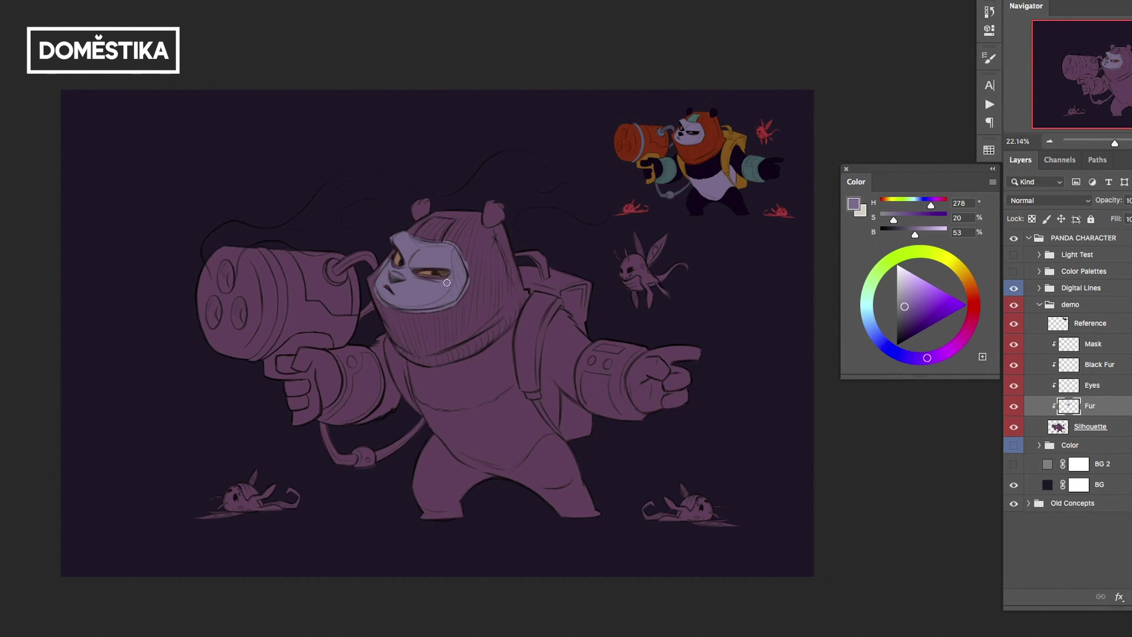
{"action": "left_click", "coordinate": [1086, 365]}
{"action": "left_click", "coordinate": [706, 169], "text": "alt"}
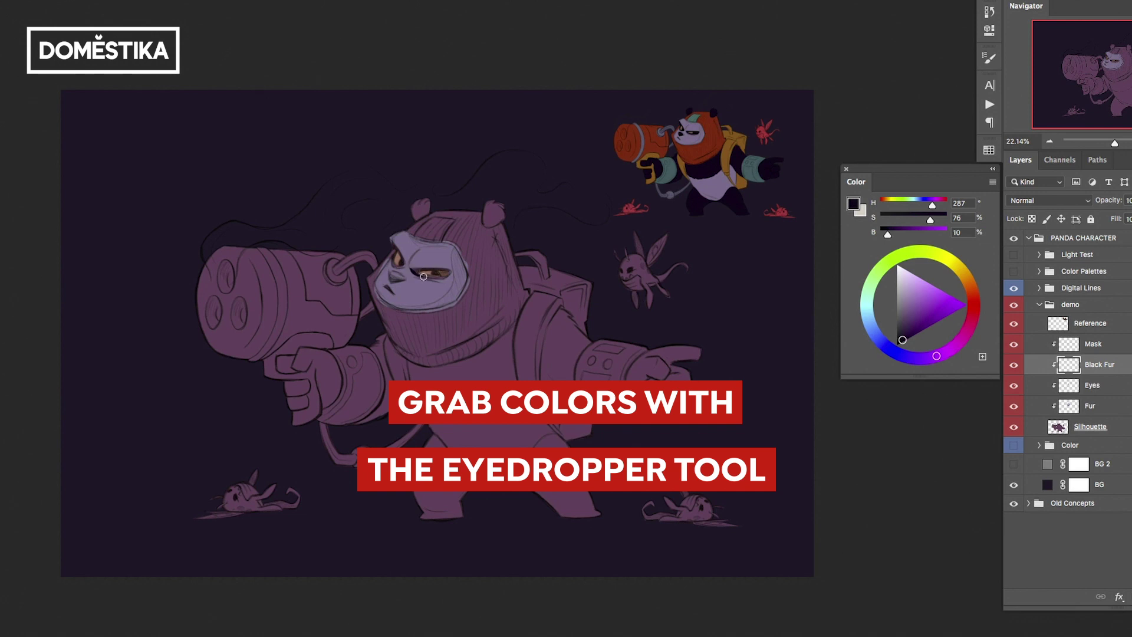
{"action": "mouse_move", "coordinate": [427, 277]}
{"action": "left_mouse_down"}
{"action": "mouse_move", "coordinate": [445, 276]}
{"action": "mouse_move", "coordinate": [435, 272]}
{"action": "left_mouse_up"}
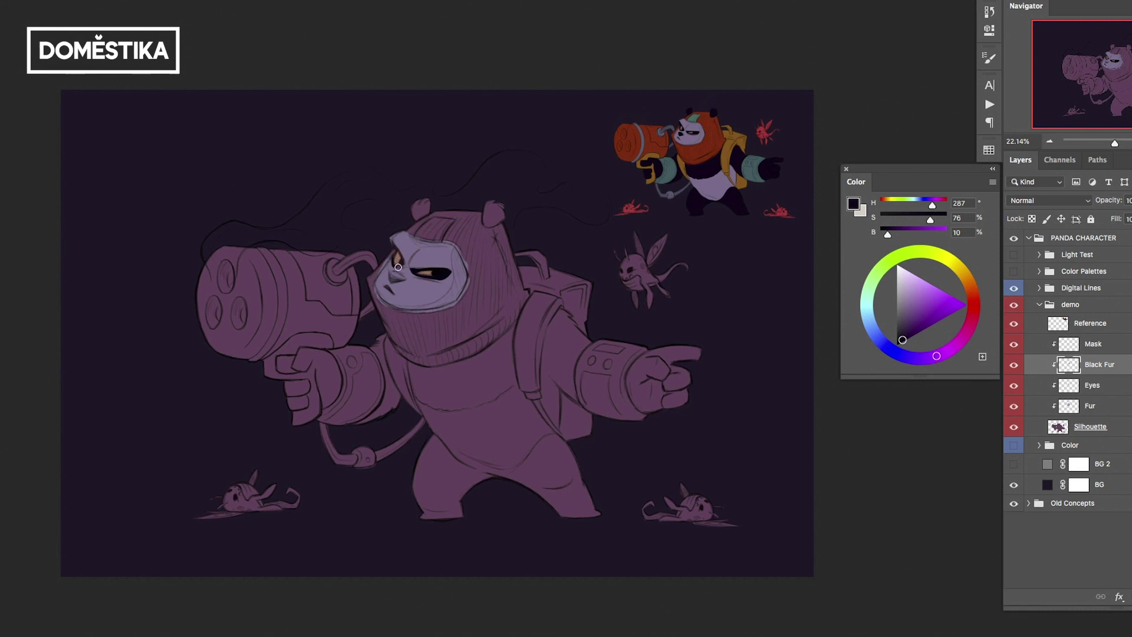
Toggle the Digital Lines group's visibility to check the painted face colors without the line art
{"action": "left_click", "coordinate": [1014, 288]}
{"action": "left_click", "coordinate": [1015, 289]}
{"action": "left_click", "coordinate": [1015, 288]}
Paint the panda's nose and both ears near-black on the Black Fur layer, and show the gray BG 2 background
{"action": "scroll", "coordinate": [404, 266], "scroll_direction": "up", "scroll_amount": 3}
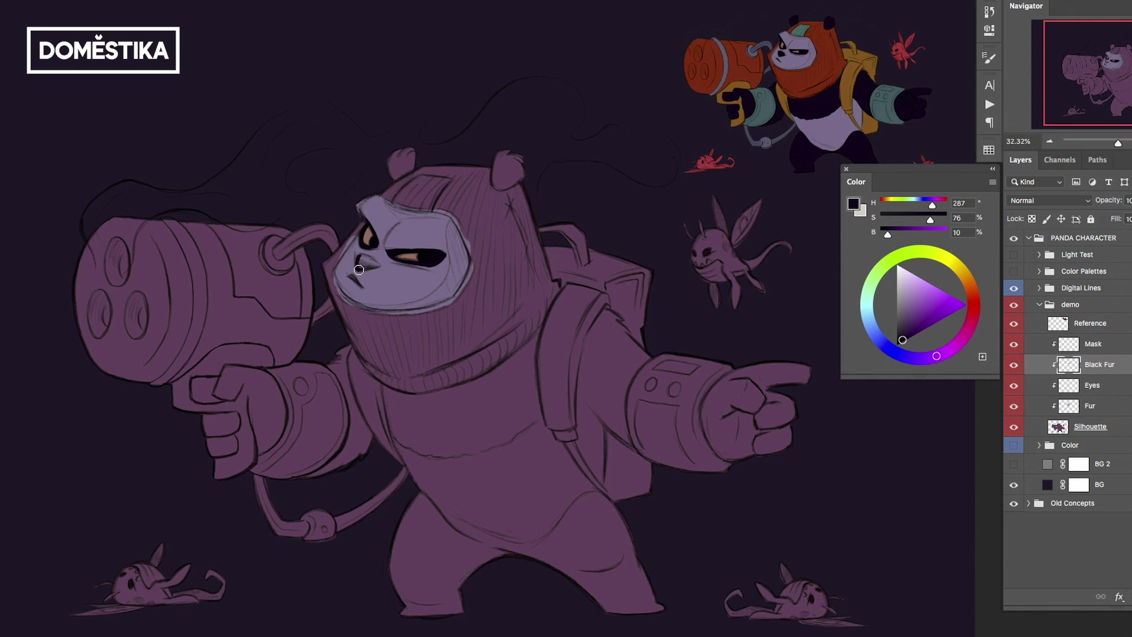
{"action": "left_click_drag", "start_coordinate": [378, 265], "coordinate": [367, 258]}
{"action": "mouse_move", "coordinate": [498, 180]}
{"action": "left_mouse_down"}
{"action": "mouse_move", "coordinate": [496, 158]}
{"action": "mouse_move", "coordinate": [500, 187]}
{"action": "mouse_move", "coordinate": [501, 158]}
{"action": "mouse_move", "coordinate": [496, 179]}
{"action": "mouse_move", "coordinate": [519, 172]}
{"action": "left_mouse_up"}
{"action": "left_click_drag", "start_coordinate": [394, 160], "coordinate": [407, 155]}
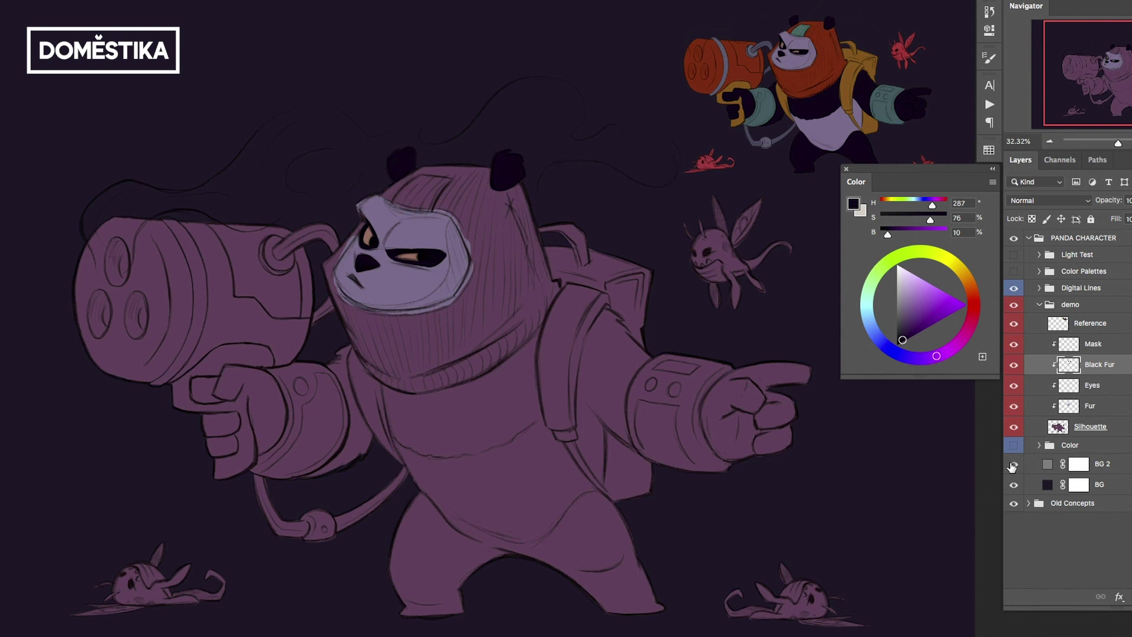
{"action": "left_click", "coordinate": [1014, 465]}
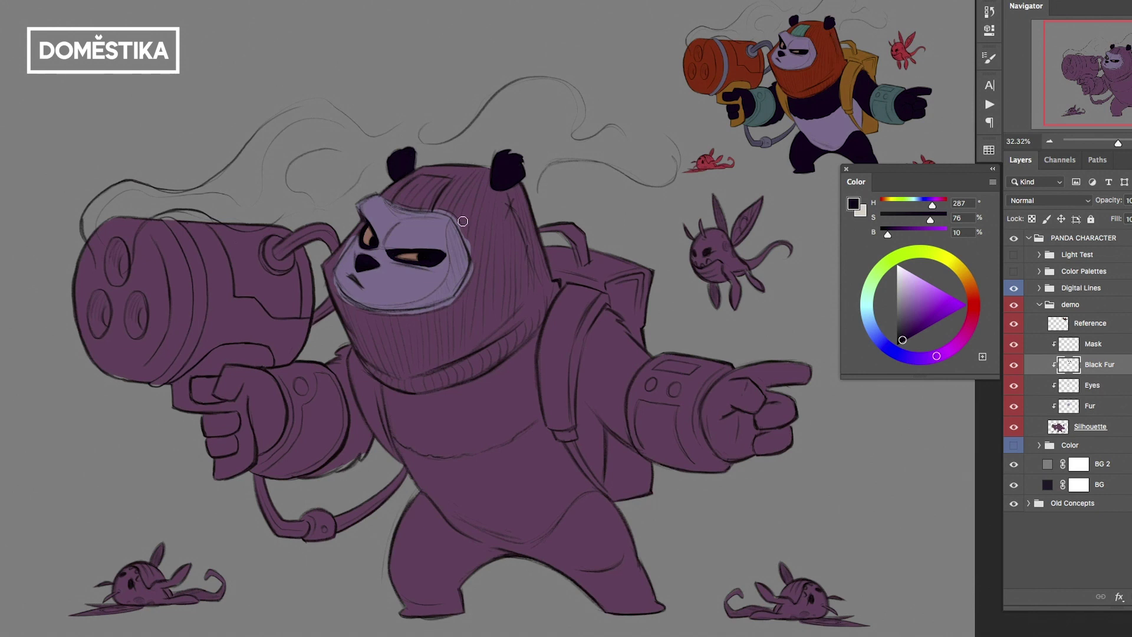
On the Mask layer, paint the hood around the face and over the top of the head with the red sampled from the reference
{"action": "left_click", "coordinate": [734, 68], "text": "alt"}
{"action": "key", "text": "alt+bracketright"}
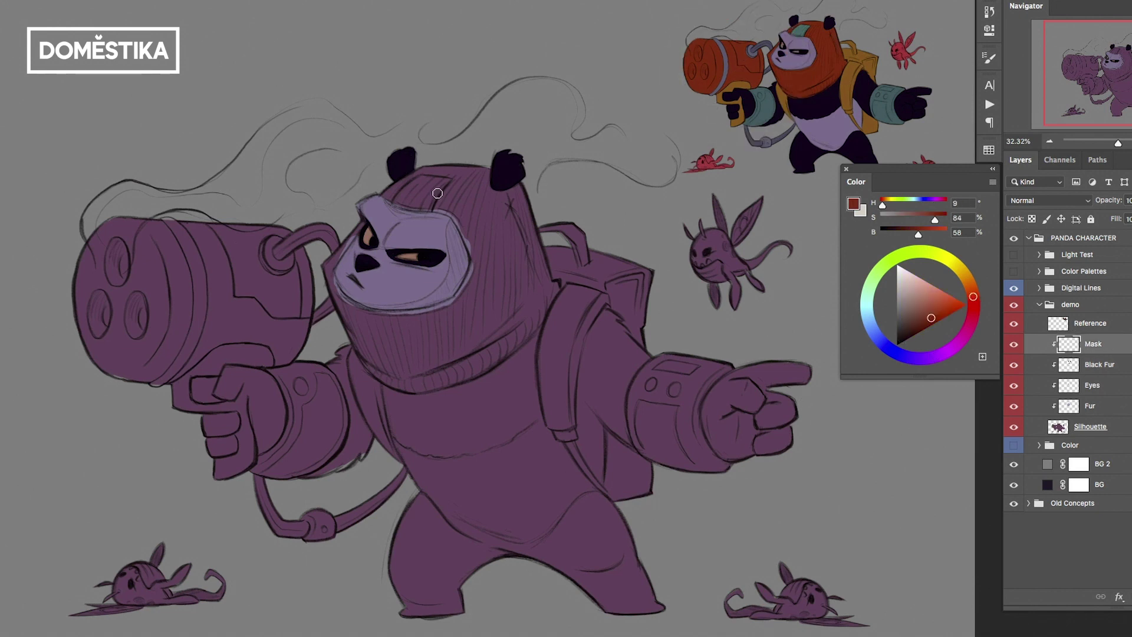
{"action": "left_click", "coordinate": [384, 192]}
{"action": "mouse_move", "coordinate": [455, 218]}
{"action": "left_mouse_down"}
{"action": "mouse_move", "coordinate": [475, 264]}
{"action": "mouse_move", "coordinate": [459, 294]}
{"action": "mouse_move", "coordinate": [475, 263]}
{"action": "mouse_move", "coordinate": [470, 287]}
{"action": "left_mouse_up"}
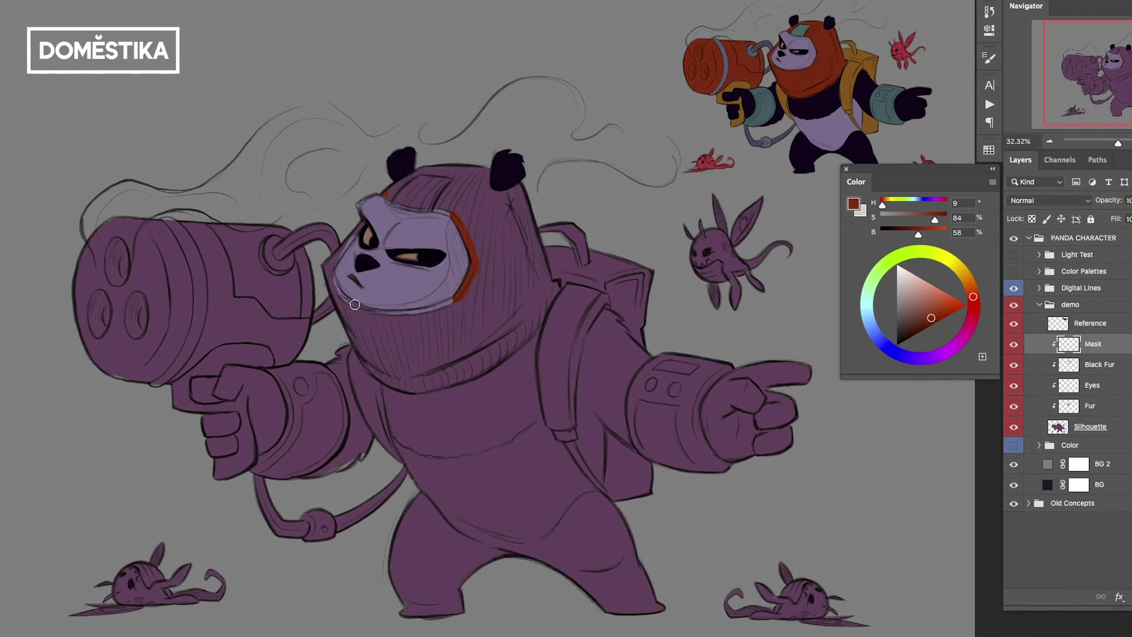
{"action": "mouse_move", "coordinate": [331, 280]}
{"action": "left_mouse_down"}
{"action": "mouse_move", "coordinate": [353, 305]}
{"action": "mouse_move", "coordinate": [389, 315]}
{"action": "left_mouse_up"}
{"action": "key", "text": "super+z"}
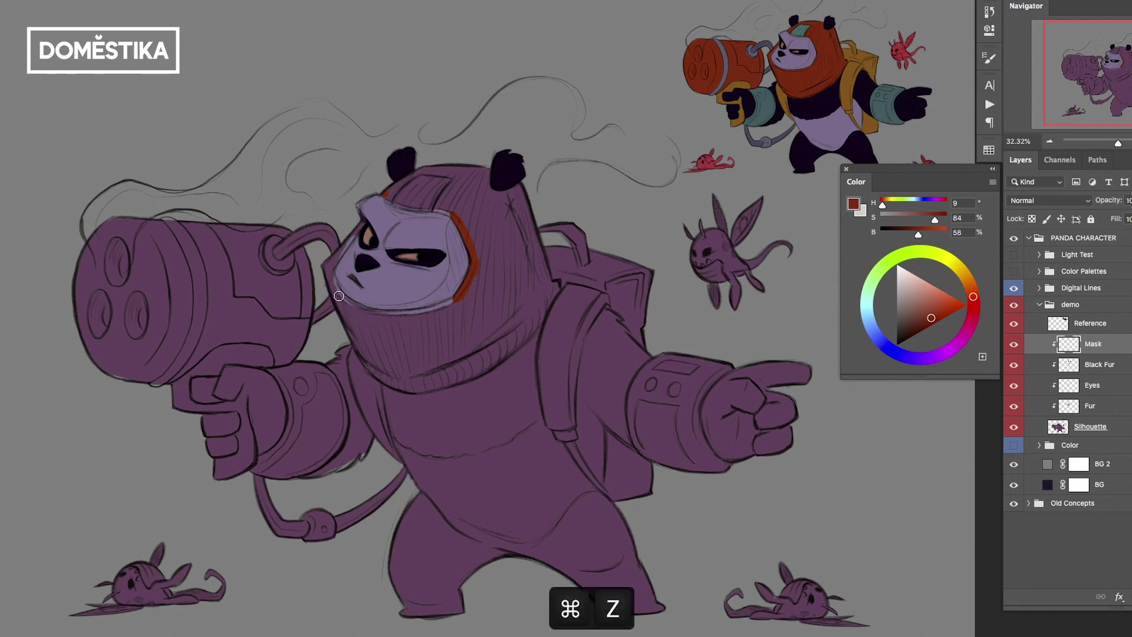
{"action": "mouse_move", "coordinate": [328, 275]}
{"action": "left_mouse_down"}
{"action": "mouse_move", "coordinate": [367, 316]}
{"action": "mouse_move", "coordinate": [360, 308]}
{"action": "mouse_move", "coordinate": [448, 306]}
{"action": "left_mouse_up"}
{"action": "mouse_move", "coordinate": [384, 199]}
{"action": "left_mouse_down"}
{"action": "mouse_move", "coordinate": [429, 207]}
{"action": "mouse_move", "coordinate": [390, 192]}
{"action": "mouse_move", "coordinate": [450, 171]}
{"action": "mouse_move", "coordinate": [457, 208]}
{"action": "mouse_move", "coordinate": [475, 179]}
{"action": "mouse_move", "coordinate": [487, 201]}
{"action": "mouse_move", "coordinate": [502, 191]}
{"action": "mouse_move", "coordinate": [493, 194]}
{"action": "mouse_move", "coordinate": [521, 204]}
{"action": "mouse_move", "coordinate": [495, 263]}
{"action": "mouse_move", "coordinate": [513, 226]}
{"action": "mouse_move", "coordinate": [464, 292]}
{"action": "mouse_move", "coordinate": [383, 322]}
{"action": "mouse_move", "coordinate": [329, 278]}
{"action": "mouse_move", "coordinate": [351, 236]}
{"action": "left_mouse_up"}
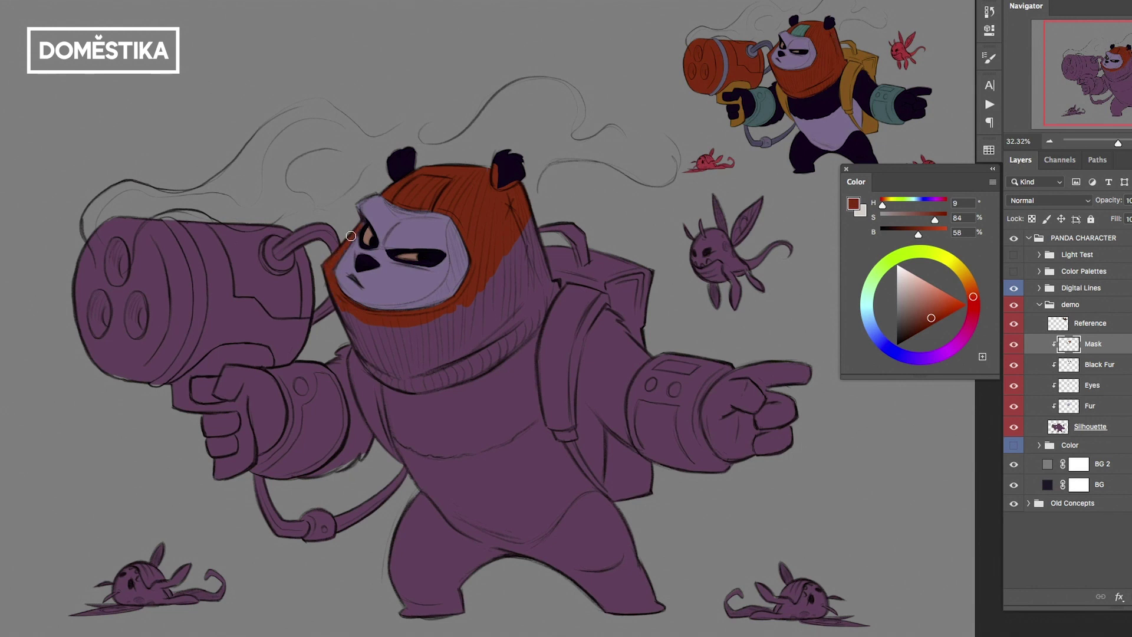
Select the Black Fur layer's painted area, clear the red Mask paint overlapping the ear, and deselect
{"action": "left_click", "coordinate": [1070, 367], "text": "super"}
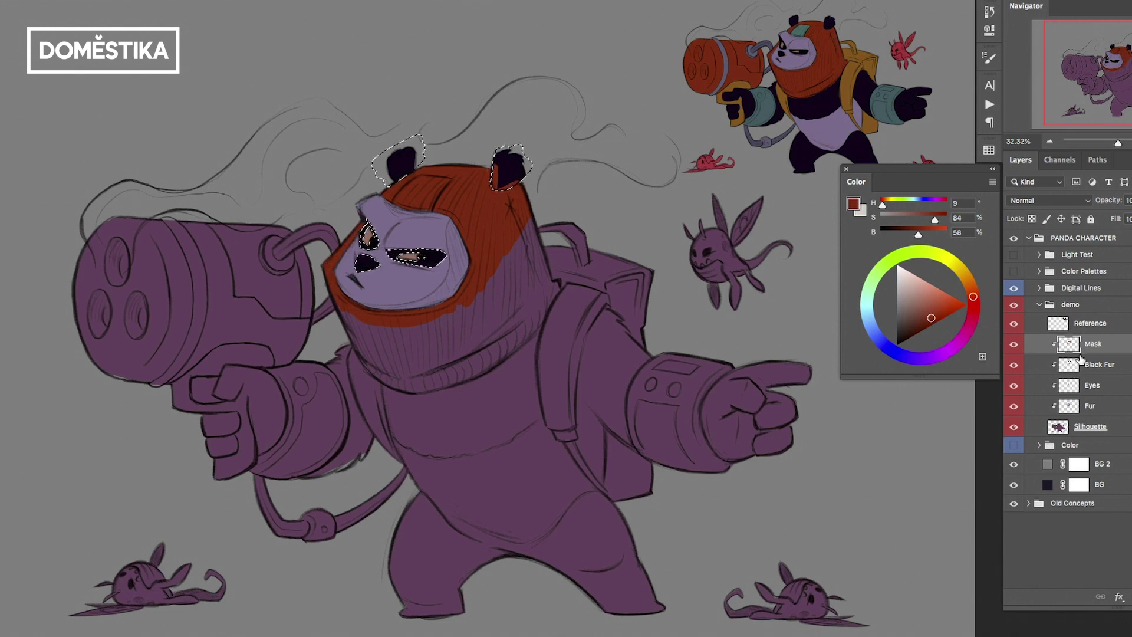
{"action": "key", "text": "super+d"}
{"action": "left_click", "coordinate": [1069, 367], "text": "shift+super"}
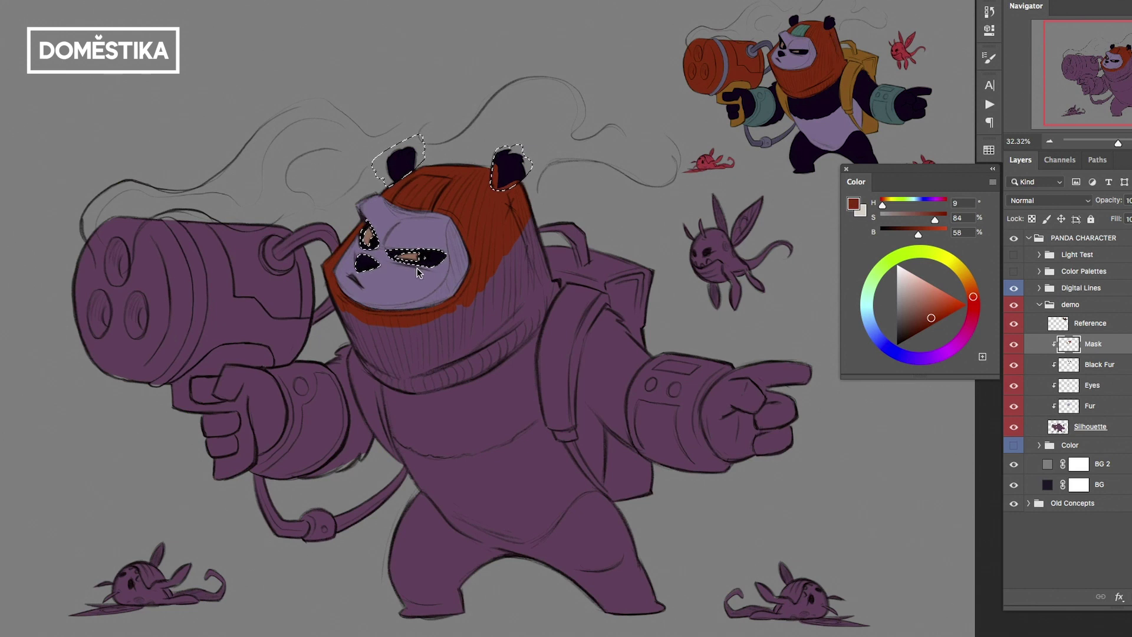
{"action": "key", "text": "super+d"}
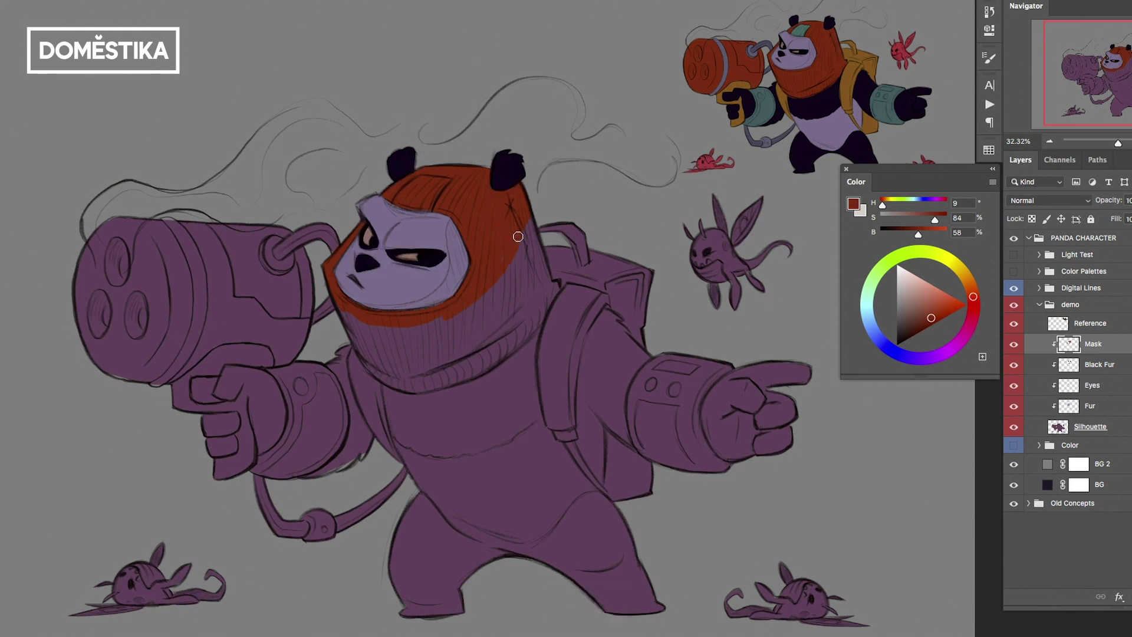
Add a clipped layer named Backpack above Mask and sample the backpack's yellow-orange from the reference
{"action": "scroll", "coordinate": [479, 273], "scroll_direction": "down", "scroll_amount": 3}
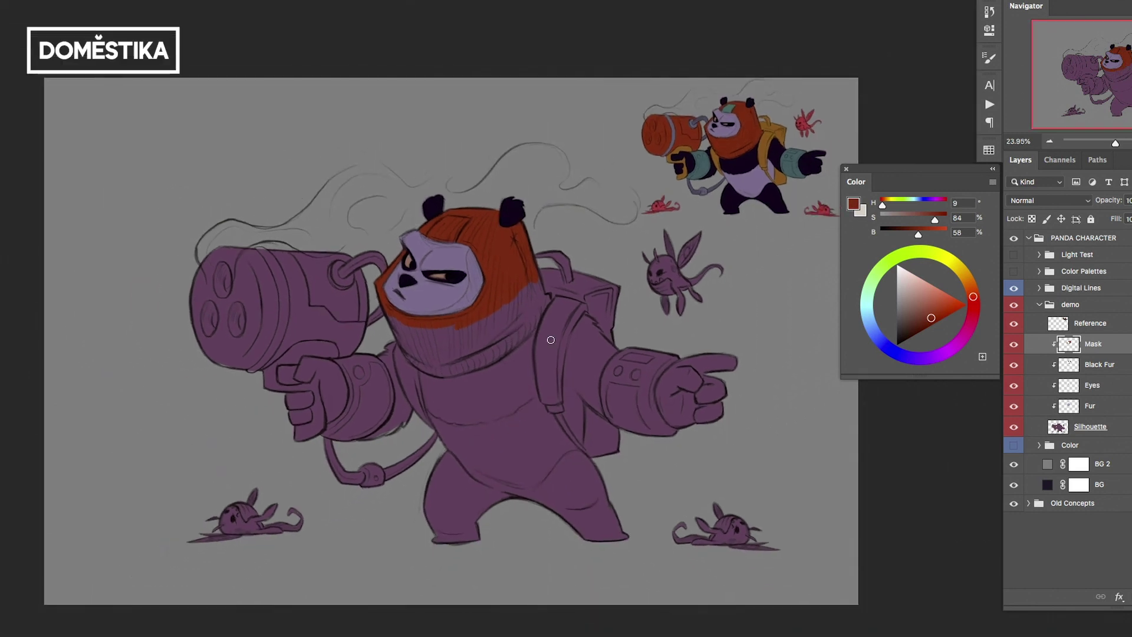
{"action": "key", "text": "super+shift+alt+n"}
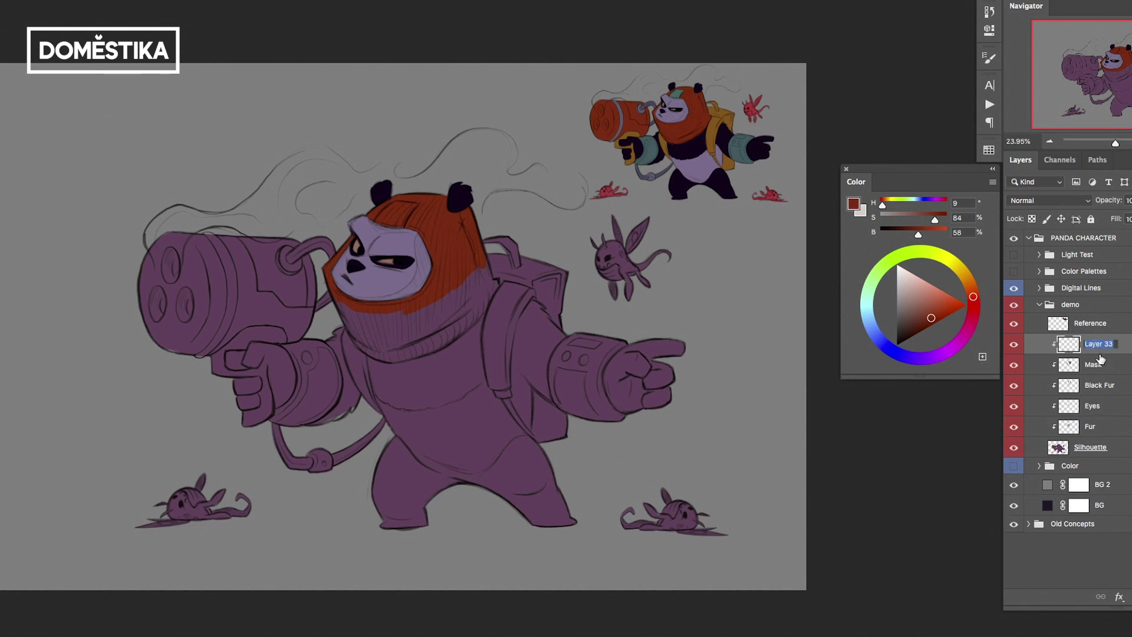
{"action": "type", "text": "Backpack"}
{"action": "key", "text": "Return"}
{"action": "left_click", "coordinate": [721, 120], "text": "alt"}
Paint the backpack body, its top handle and both shoulder straps yellow-orange on the Backpack layer
{"action": "mouse_move", "coordinate": [515, 279]}
{"action": "left_mouse_down"}
{"action": "mouse_move", "coordinate": [501, 304]}
{"action": "mouse_move", "coordinate": [506, 278]}
{"action": "mouse_move", "coordinate": [490, 252]}
{"action": "mouse_move", "coordinate": [509, 272]}
{"action": "mouse_move", "coordinate": [512, 248]}
{"action": "left_mouse_up"}
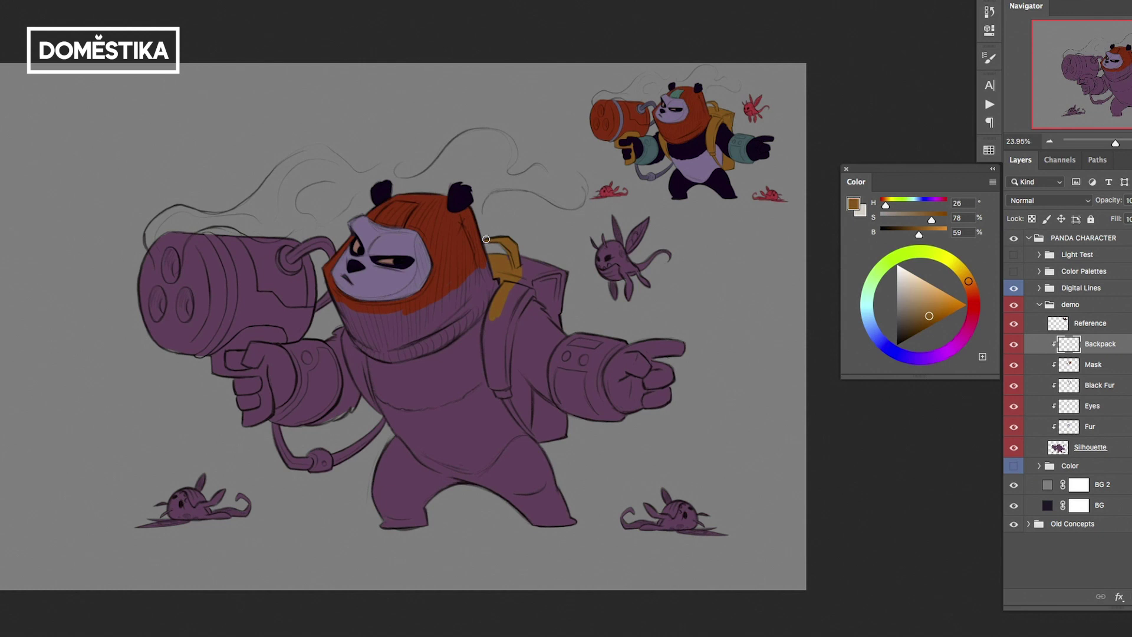
{"action": "mouse_move", "coordinate": [510, 274]}
{"action": "left_mouse_down"}
{"action": "mouse_move", "coordinate": [551, 285]}
{"action": "mouse_move", "coordinate": [561, 304]}
{"action": "mouse_move", "coordinate": [562, 278]}
{"action": "mouse_move", "coordinate": [546, 277]}
{"action": "mouse_move", "coordinate": [540, 256]}
{"action": "mouse_move", "coordinate": [541, 278]}
{"action": "mouse_move", "coordinate": [512, 302]}
{"action": "mouse_move", "coordinate": [530, 295]}
{"action": "mouse_move", "coordinate": [511, 328]}
{"action": "mouse_move", "coordinate": [515, 292]}
{"action": "mouse_move", "coordinate": [486, 350]}
{"action": "mouse_move", "coordinate": [488, 321]}
{"action": "mouse_move", "coordinate": [496, 335]}
{"action": "mouse_move", "coordinate": [515, 313]}
{"action": "mouse_move", "coordinate": [502, 350]}
{"action": "left_mouse_up"}
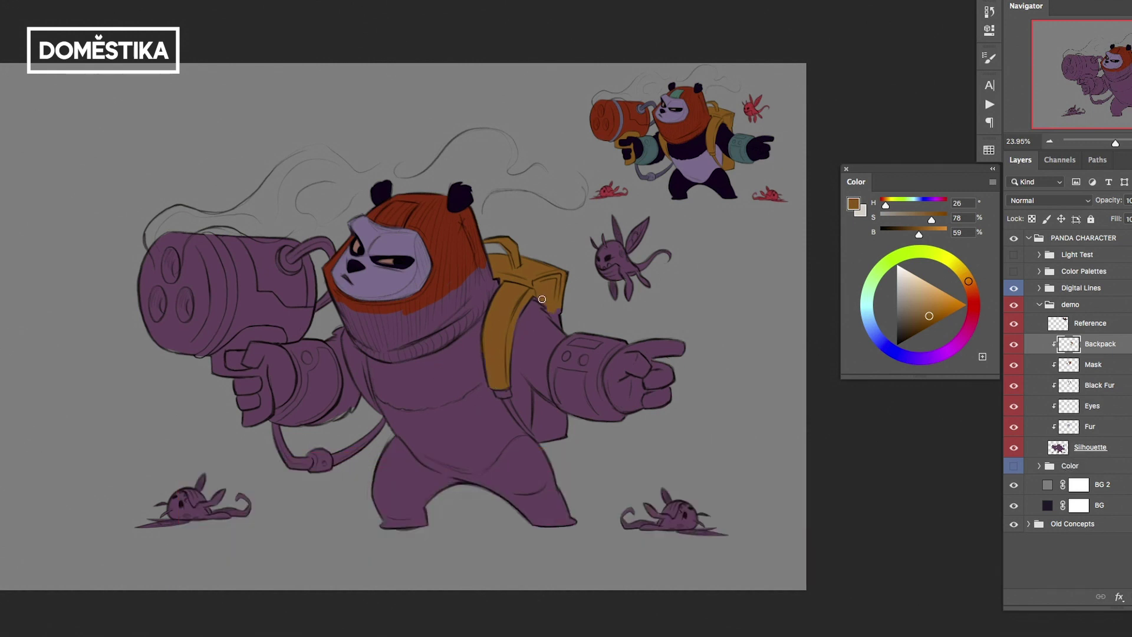
{"action": "mouse_move", "coordinate": [516, 394]}
{"action": "left_mouse_down"}
{"action": "mouse_move", "coordinate": [537, 439]}
{"action": "mouse_move", "coordinate": [483, 365]}
{"action": "mouse_move", "coordinate": [562, 318]}
{"action": "mouse_move", "coordinate": [535, 432]}
{"action": "mouse_move", "coordinate": [536, 396]}
{"action": "mouse_move", "coordinate": [545, 428]}
{"action": "left_mouse_up"}
{"action": "key", "text": "ctrl+z"}
{"action": "mouse_move", "coordinate": [380, 413]}
{"action": "left_mouse_down"}
{"action": "mouse_move", "coordinate": [346, 353]}
{"action": "mouse_move", "coordinate": [366, 363]}
{"action": "left_mouse_up"}
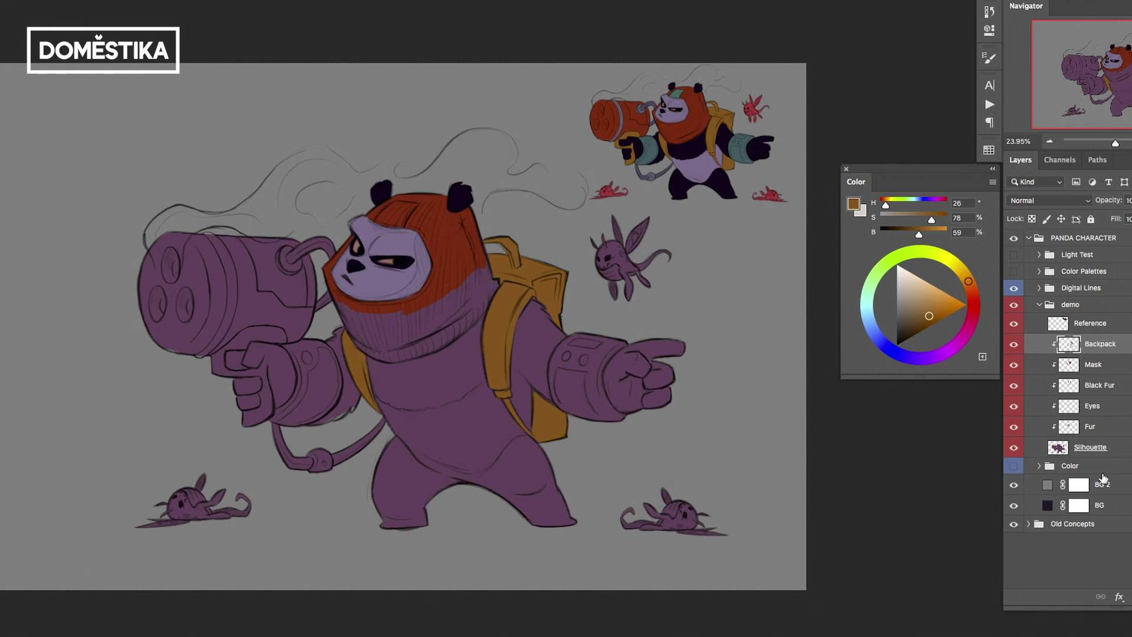
Toggle the Backpack layer's visibility to check its paint, and release the layer from the silhouette clipping
{"action": "left_click", "coordinate": [1014, 343]}
{"action": "left_click", "coordinate": [1013, 344]}
{"action": "left_click_drag", "start_coordinate": [1072, 354], "coordinate": [1102, 354]}
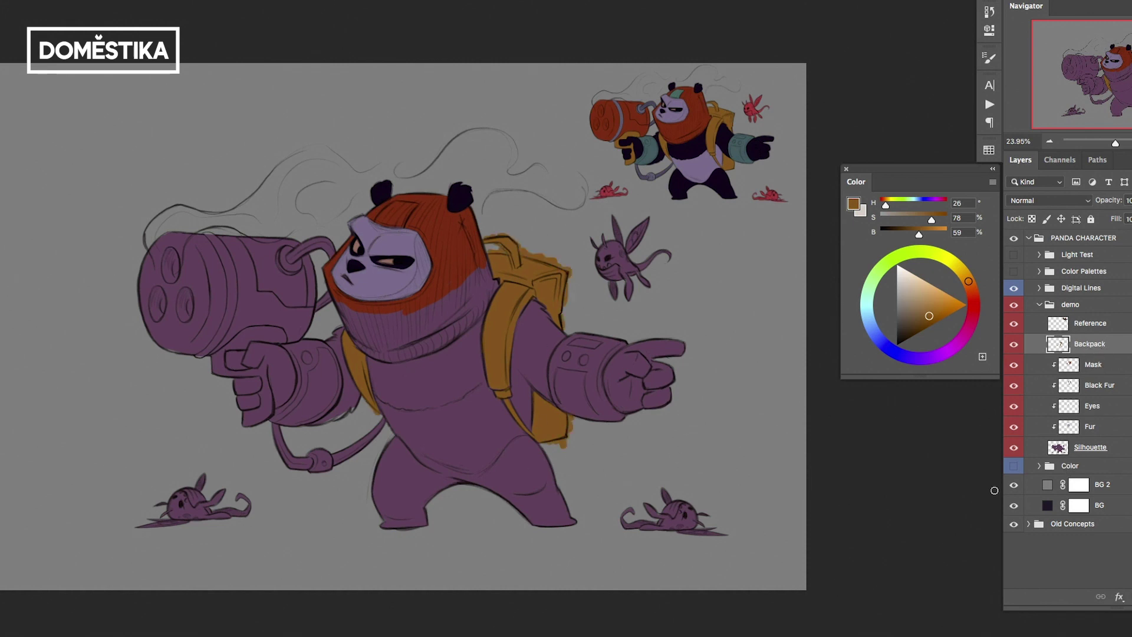
Delete the Backpack paint outside the character using an inverted selection of the Silhouette layer's shape, and deselect
{"action": "left_click", "coordinate": [1095, 350], "text": "alt"}
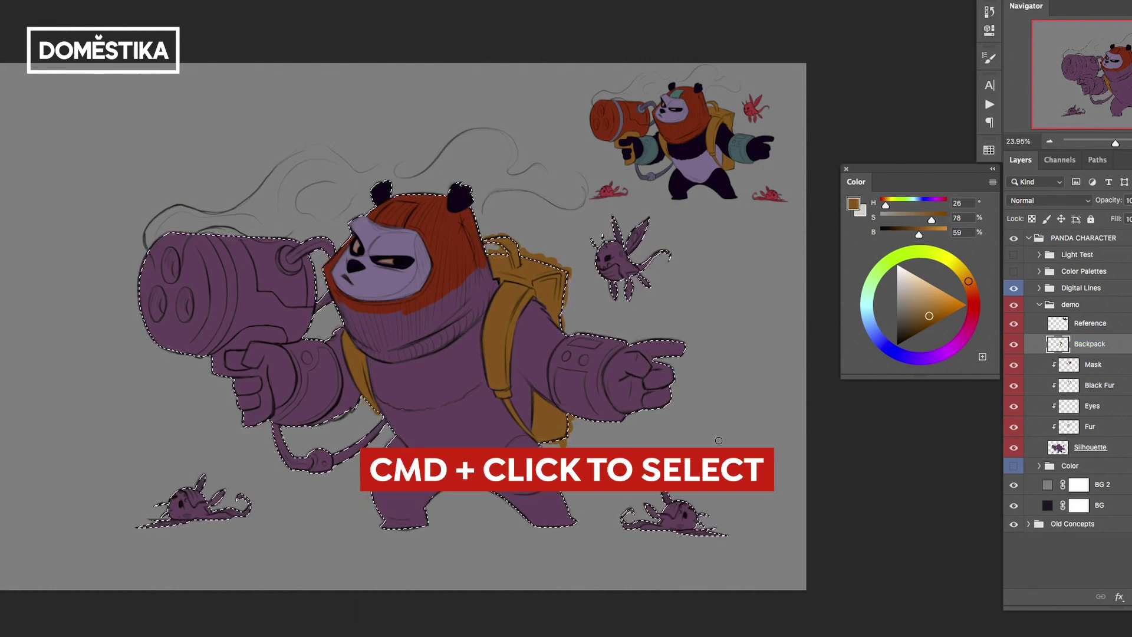
{"action": "left_click", "coordinate": [227, 6]}
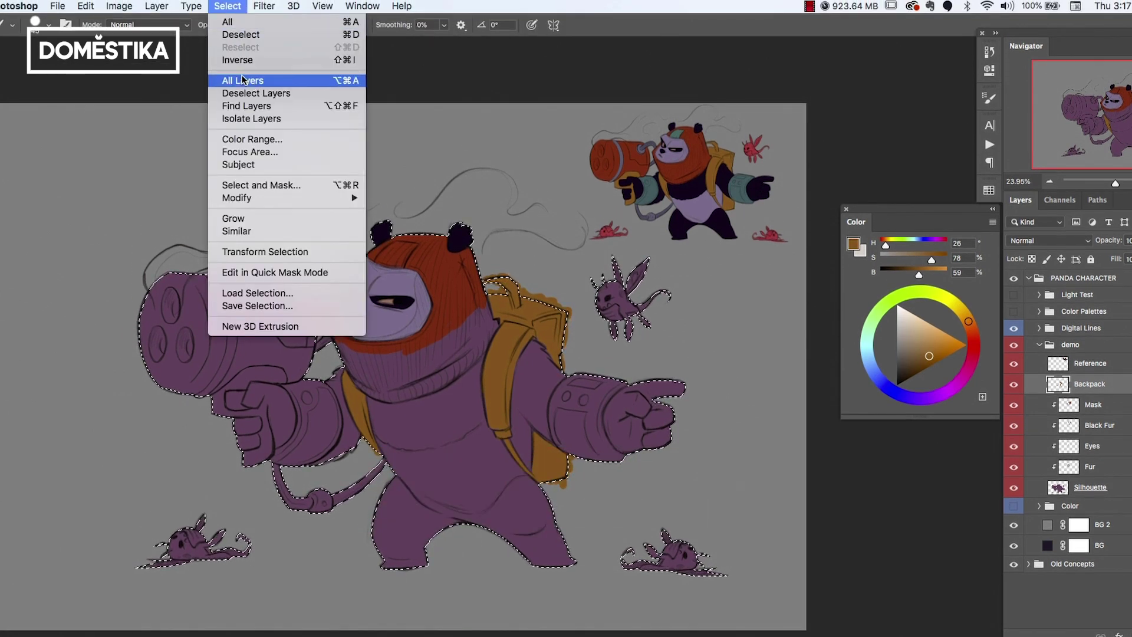
{"action": "left_click", "coordinate": [242, 60]}
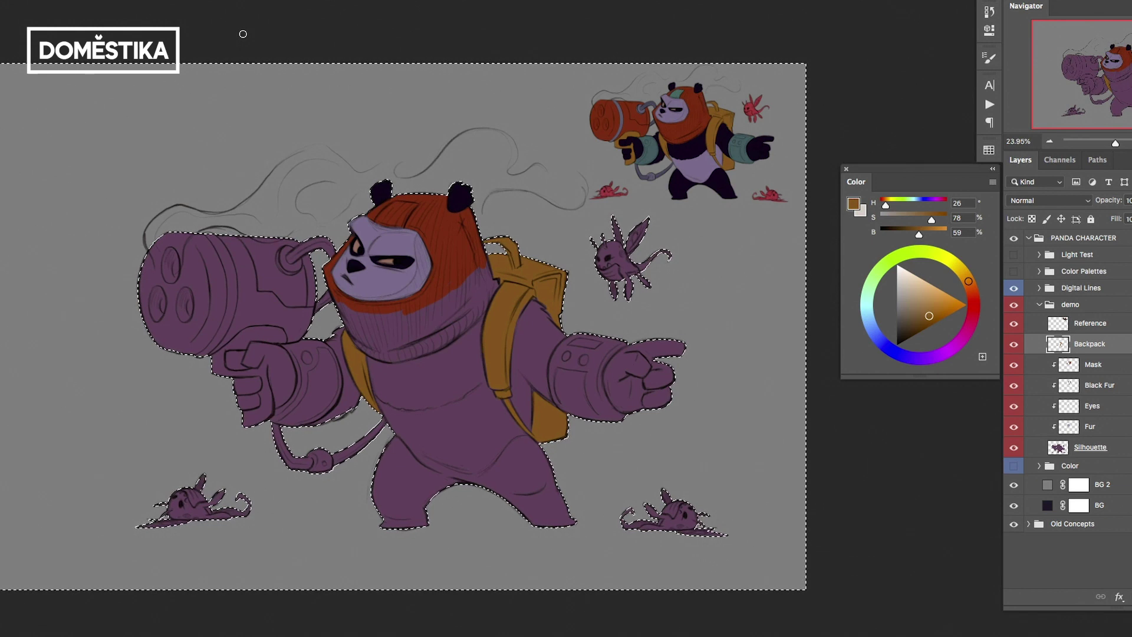
{"action": "key", "text": "super+d"}
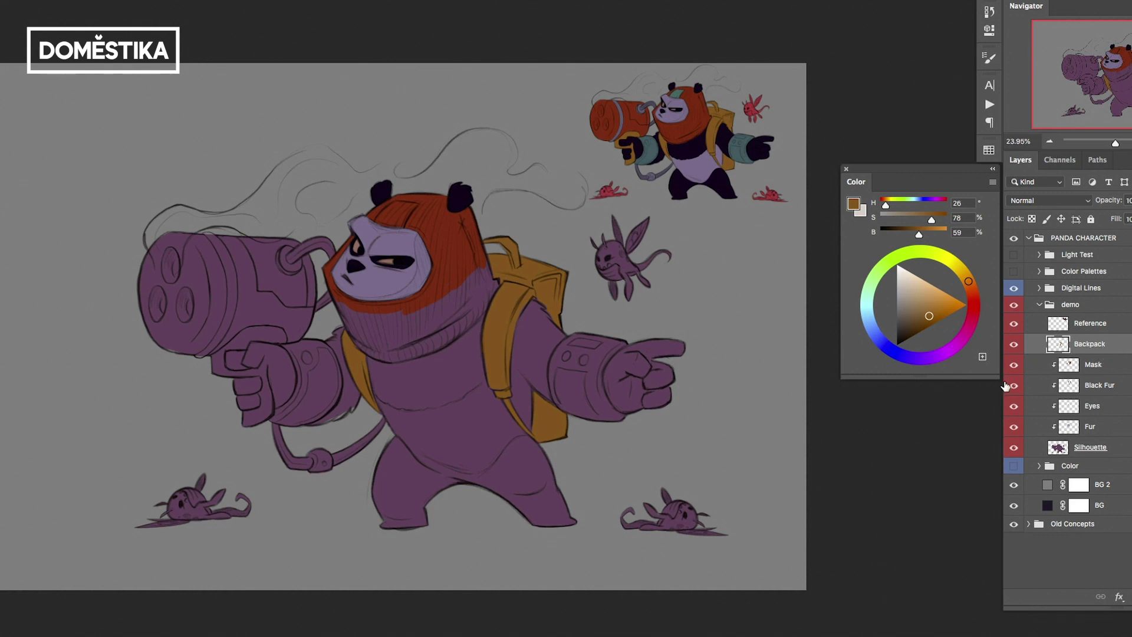
Collapse and hide the demo group, hide the line art, and show and expand the Color group
{"action": "left_click", "coordinate": [1040, 305]}
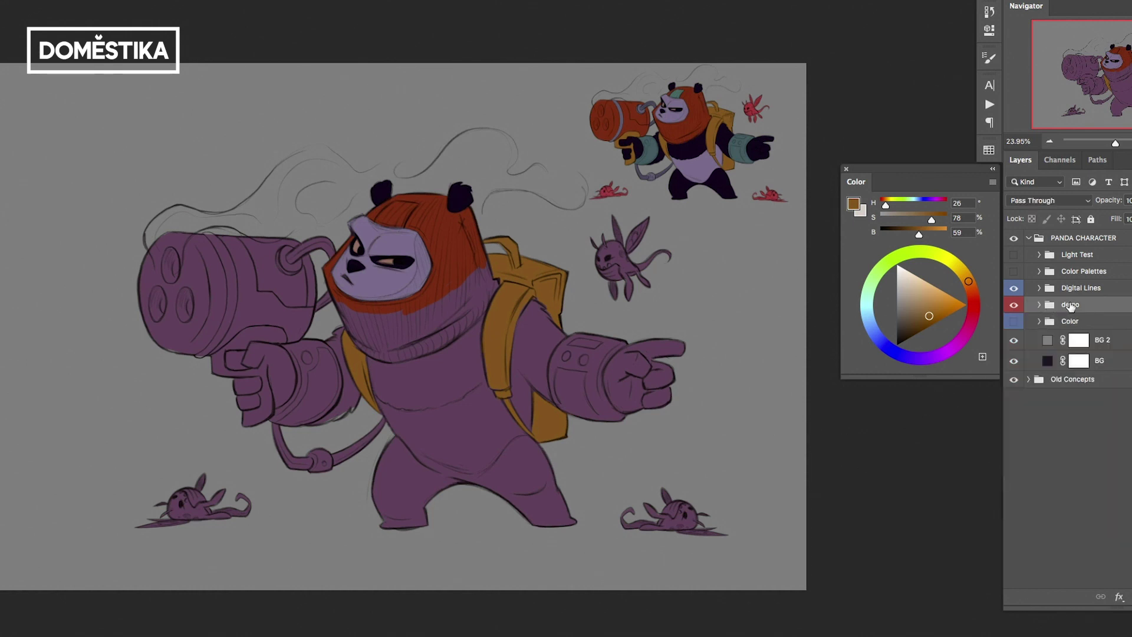
{"action": "left_click", "coordinate": [1014, 304]}
{"action": "left_click", "coordinate": [1014, 321]}
{"action": "left_click", "coordinate": [1040, 322]}
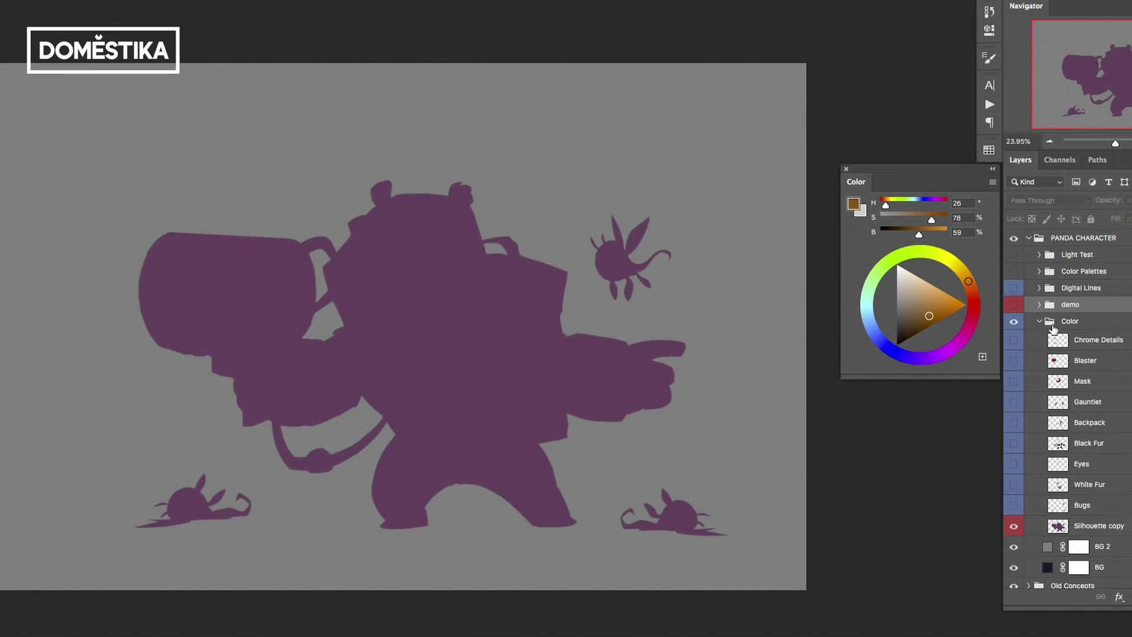
Hide Silhouette copy, show the Color group's layers from Bugs to Chrome Details, and show Digital Lines over them
{"action": "left_click", "coordinate": [1015, 526]}
{"action": "left_click_drag", "start_coordinate": [1014, 506], "coordinate": [1014, 341]}
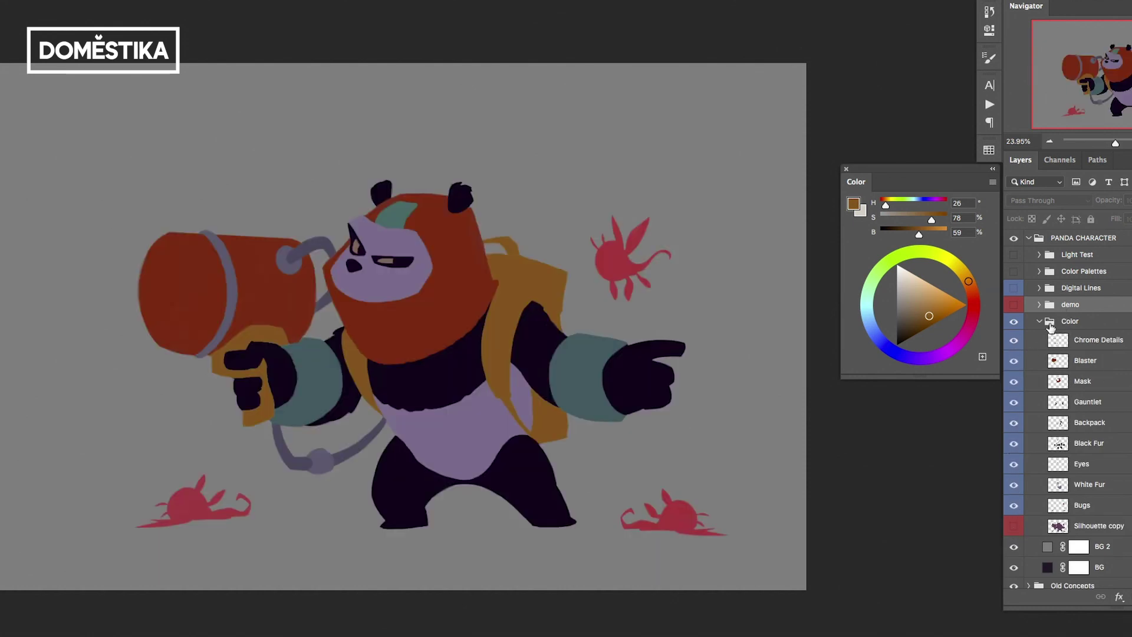
{"action": "left_click", "coordinate": [1040, 321]}
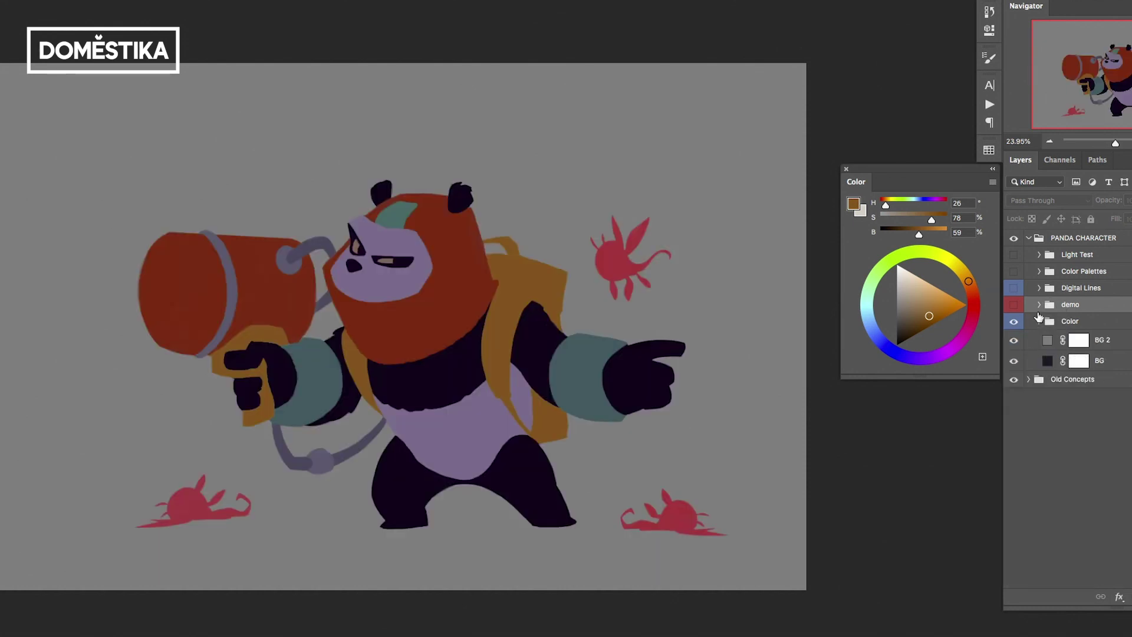
{"action": "left_click", "coordinate": [1014, 289]}
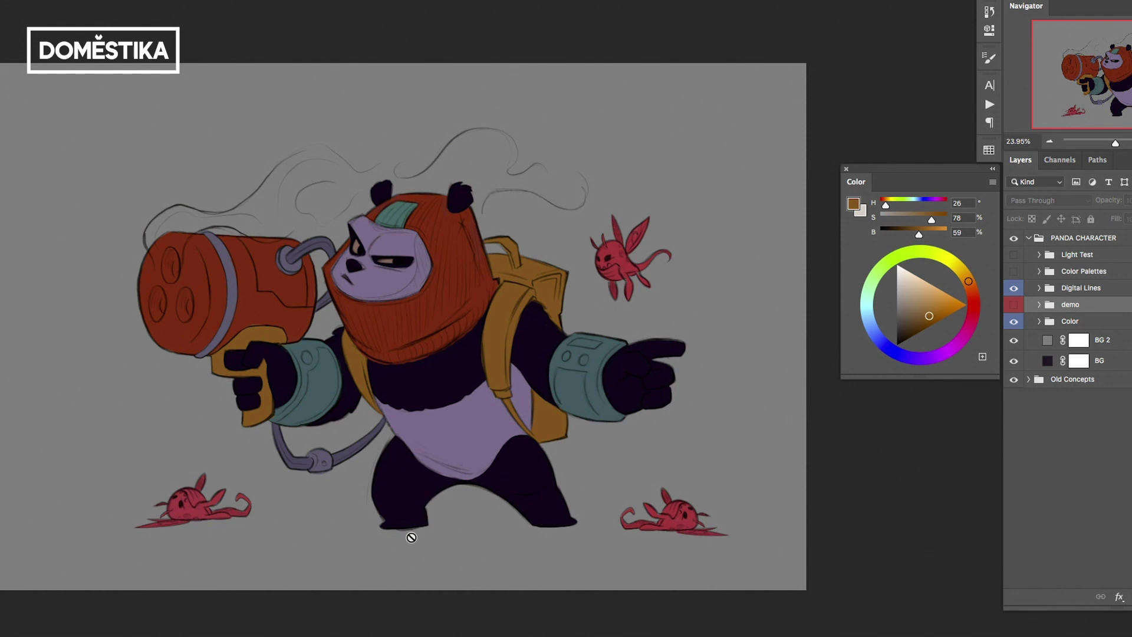
Expand the Color group and load the Black Fur, Backpack, Mask and Blaster layers' shapes as selections one after another
{"action": "left_click", "coordinate": [1040, 322]}
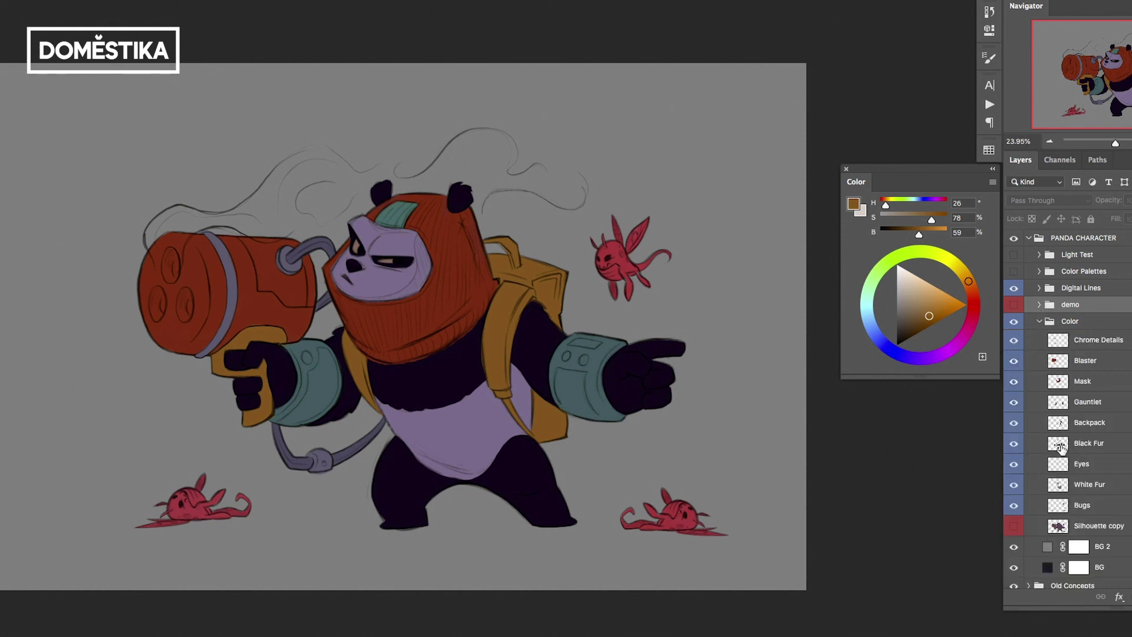
{"action": "left_click", "coordinate": [1059, 445], "text": "ctrl"}
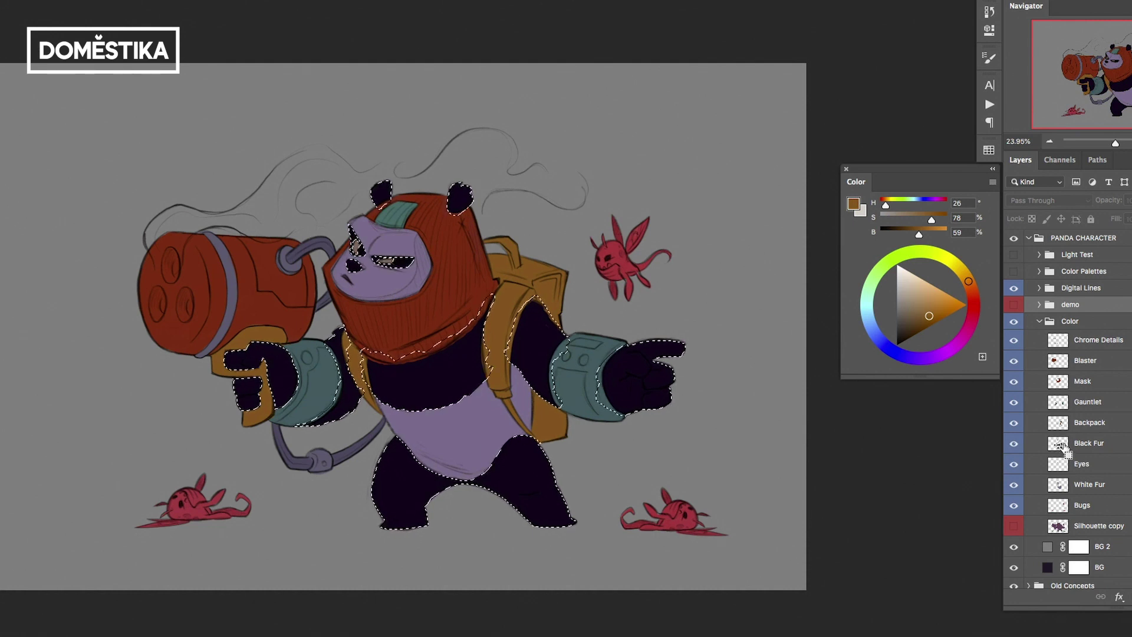
{"action": "left_click", "coordinate": [1059, 423], "text": "ctrl"}
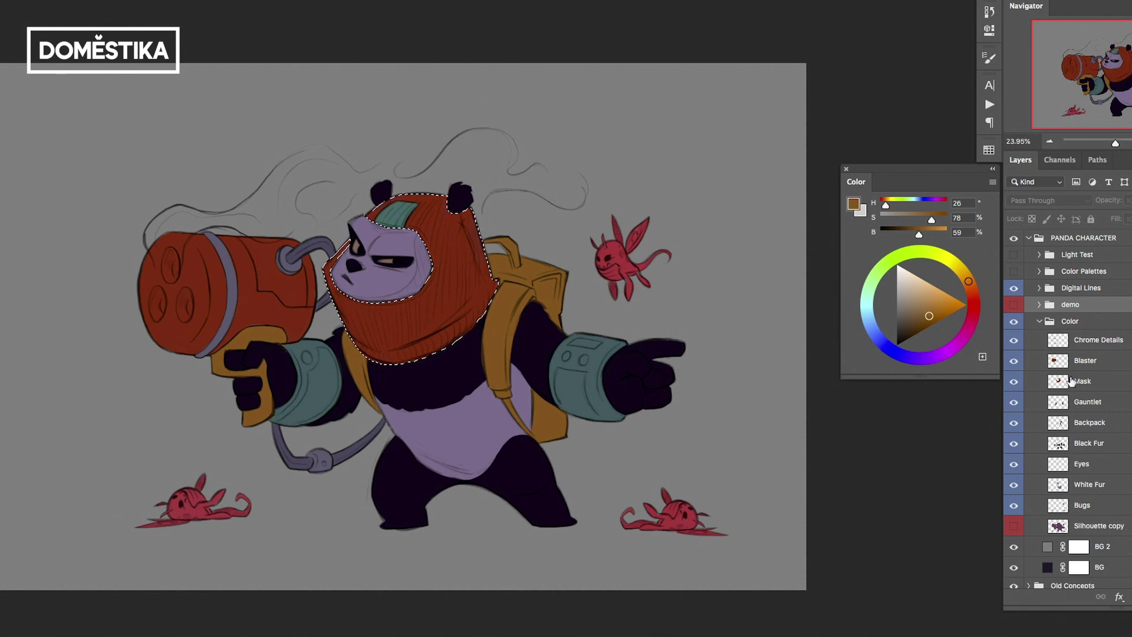
{"action": "left_click", "coordinate": [1059, 363], "text": "ctrl"}
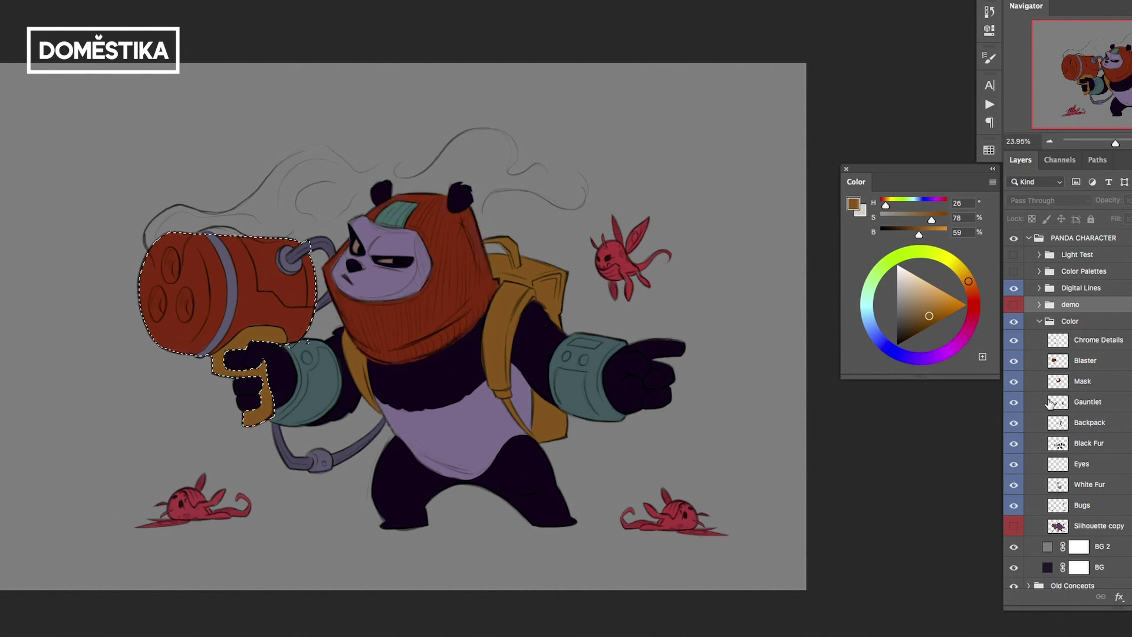